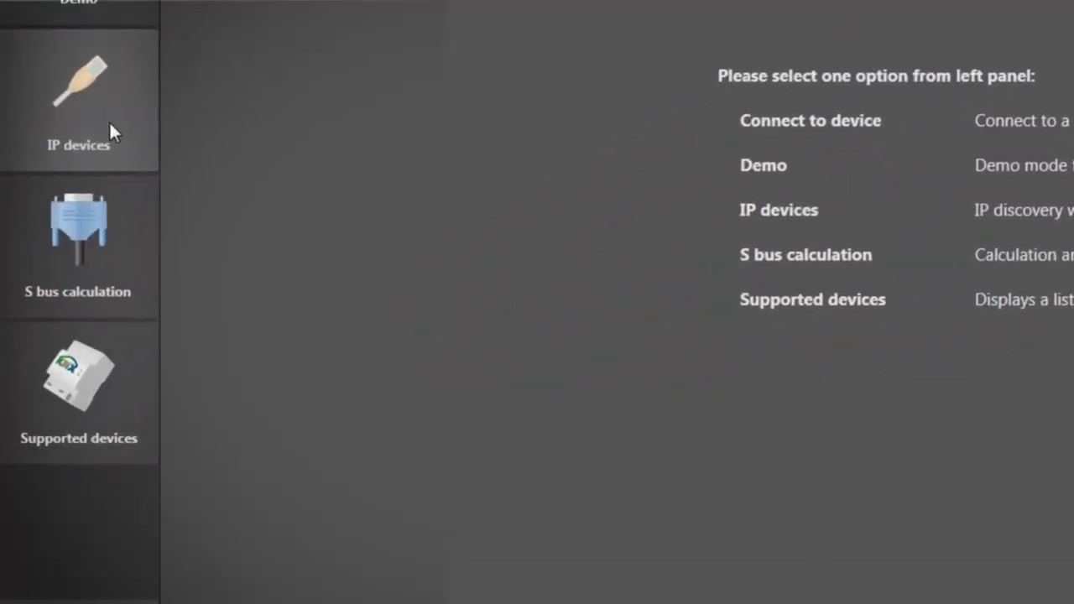
List the network's IP devices, filtered to the QA/S 3.16.1 energy monitor at 10.49.121.40
left_click(110, 124)
left_click(111, 458)
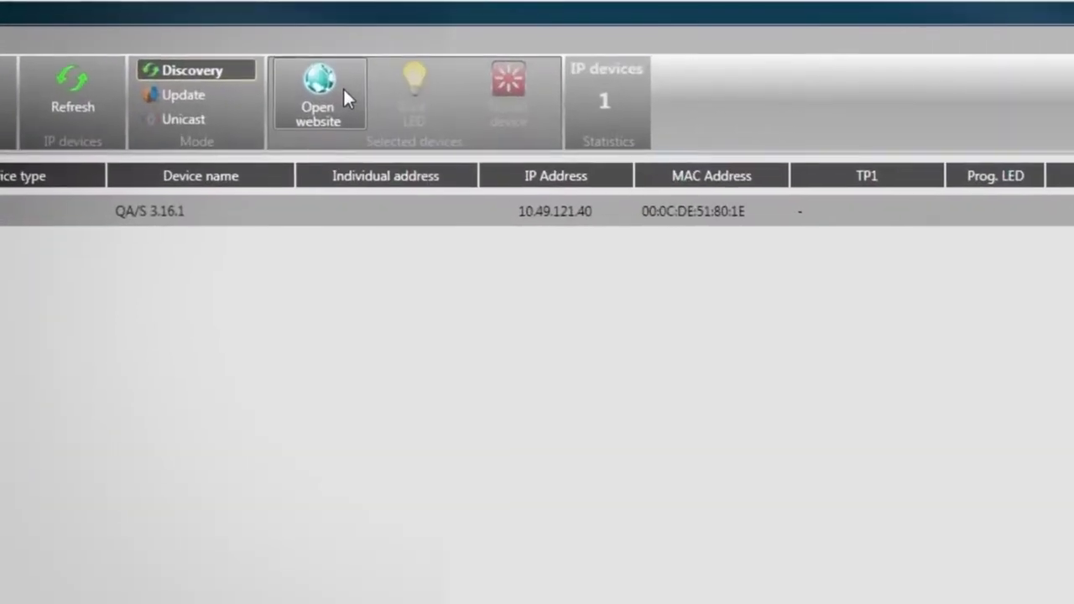
Open the energy monitor's web interface and log in with the default credentials
left_click(314, 53)
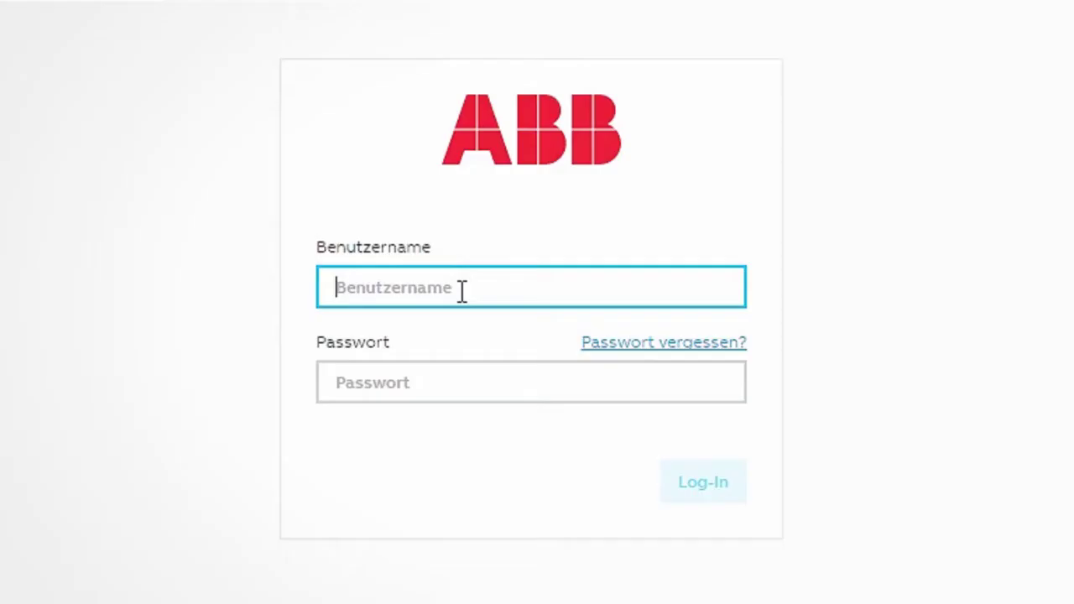
type("admin")
key("Tab")
type("admin")
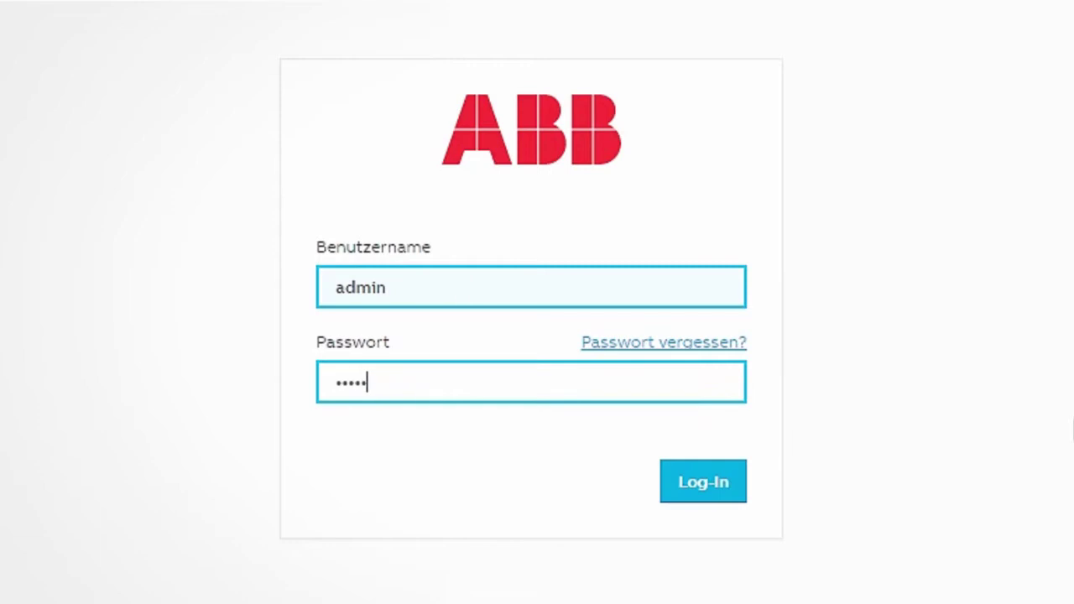
left_click(720, 487)
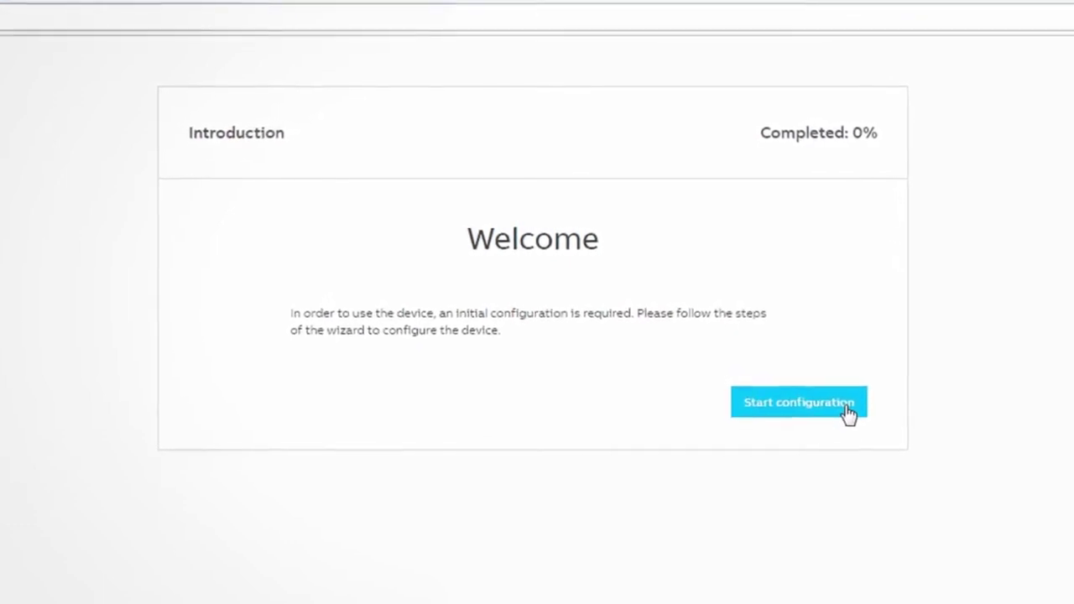
Start the configuration wizard, accept the terms and set a new password
left_click(854, 410)
left_click_drag(714, 395, 716, 412)
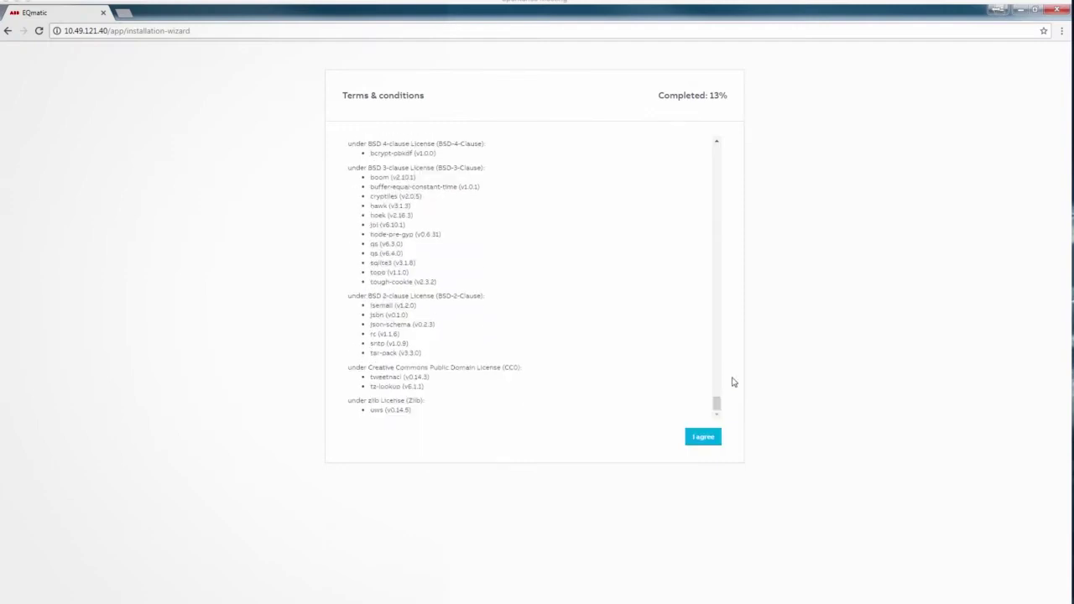
left_click(703, 437)
type("••••••••••••••")
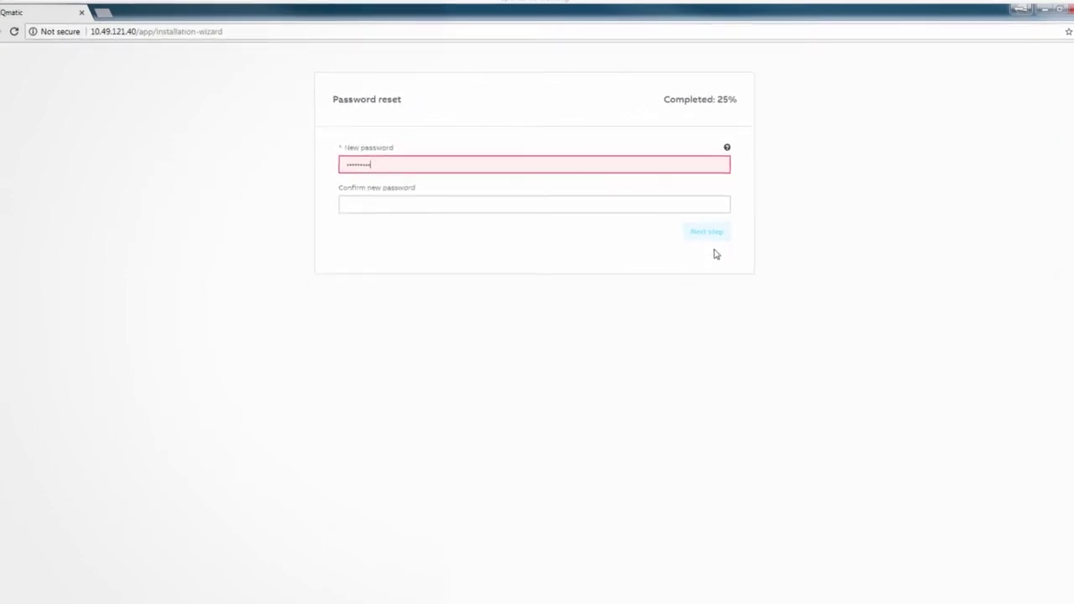
key("Tab")
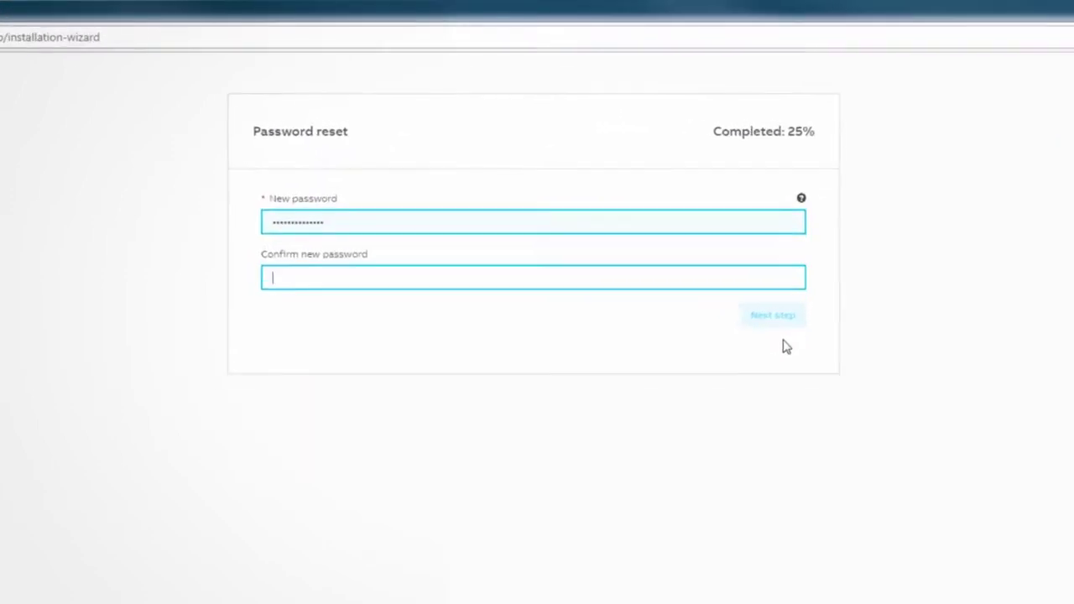
type("••••••••••••••")
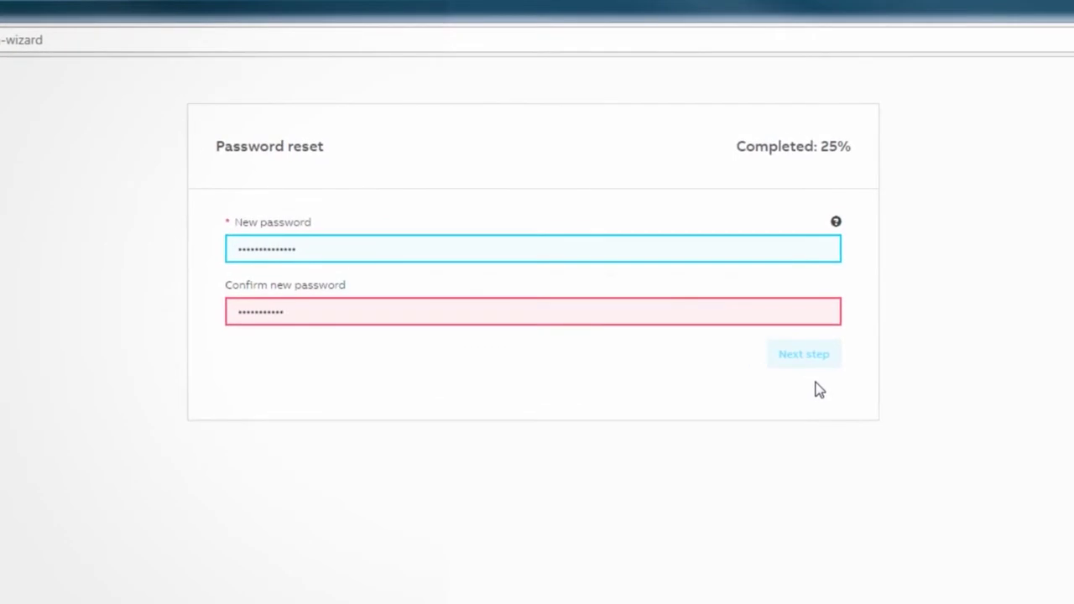
left_click(776, 318)
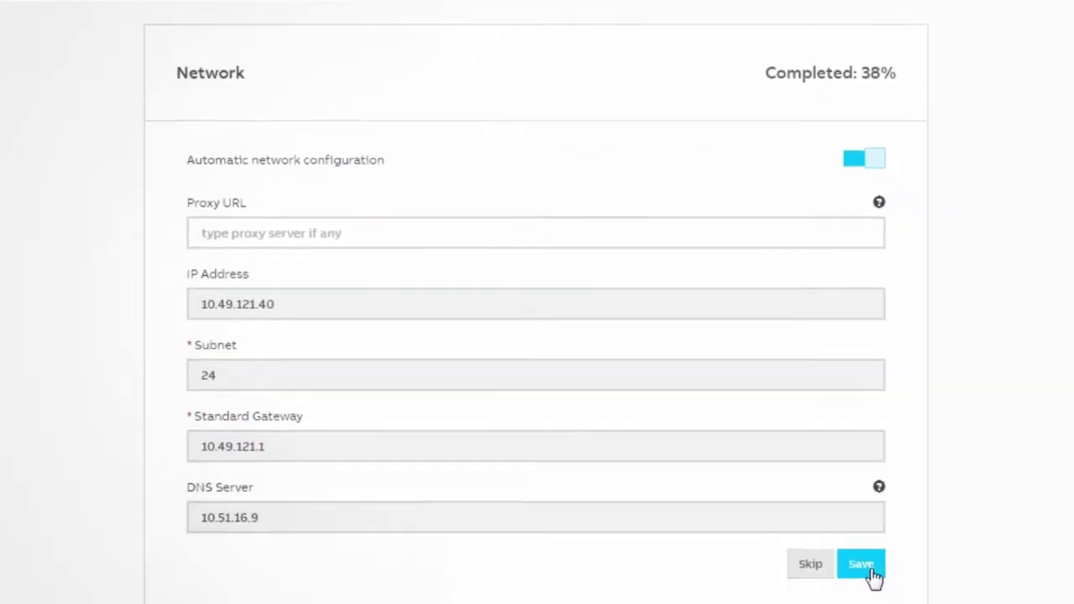
Save the automatic network settings and set the timezone to Europe/Berlin
left_click(869, 571)
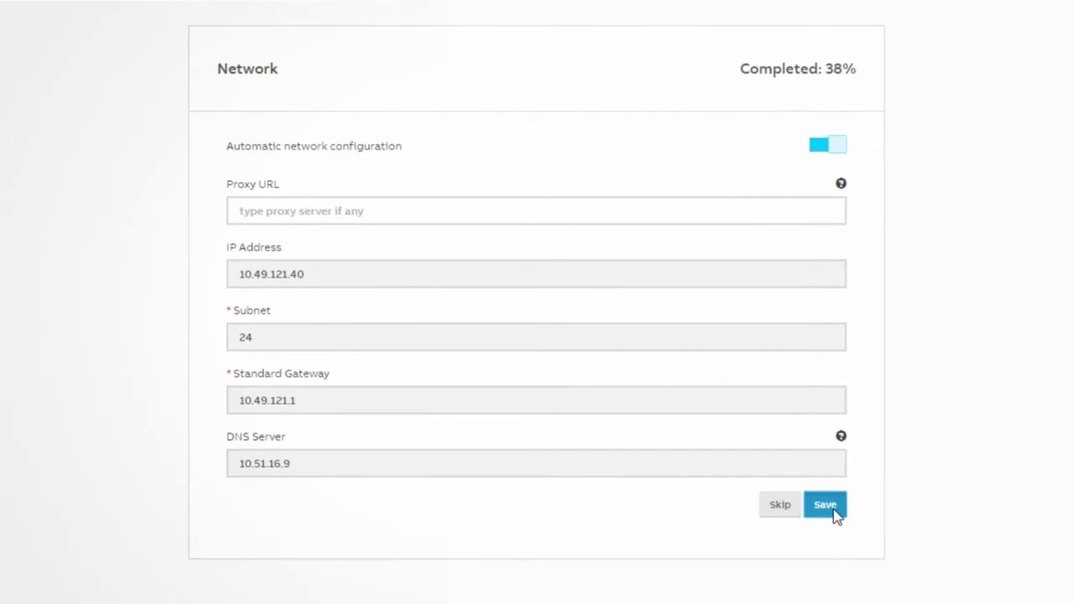
left_click(799, 242)
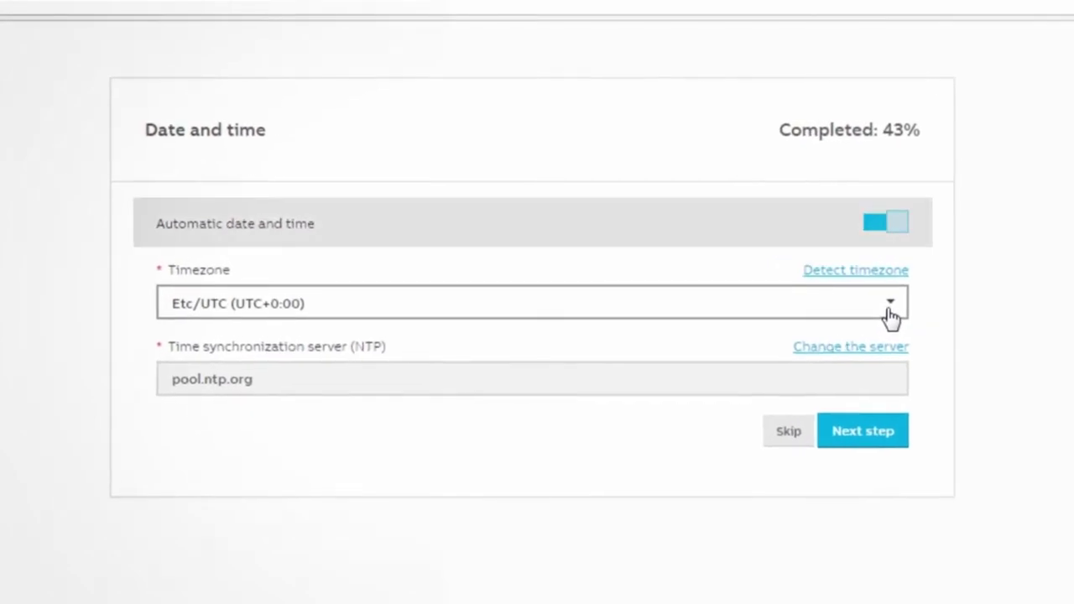
left_click(888, 310)
scroll(781, 437, "down", 1)
scroll(780, 436, "down", 1)
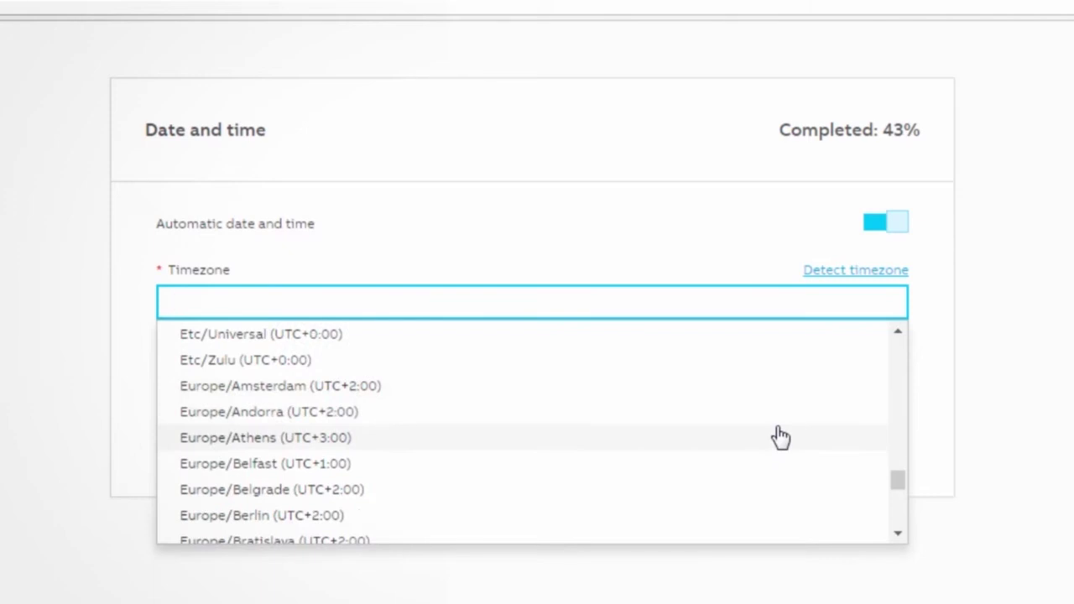
left_click(552, 518)
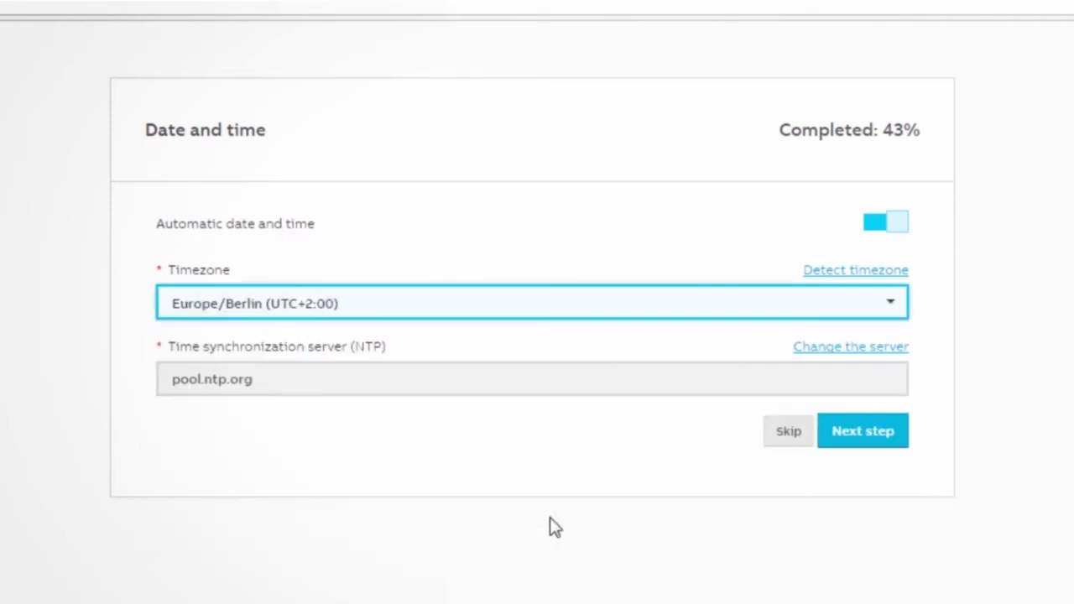
Keep the default Euro system settings, saving them unchanged
left_click(879, 438)
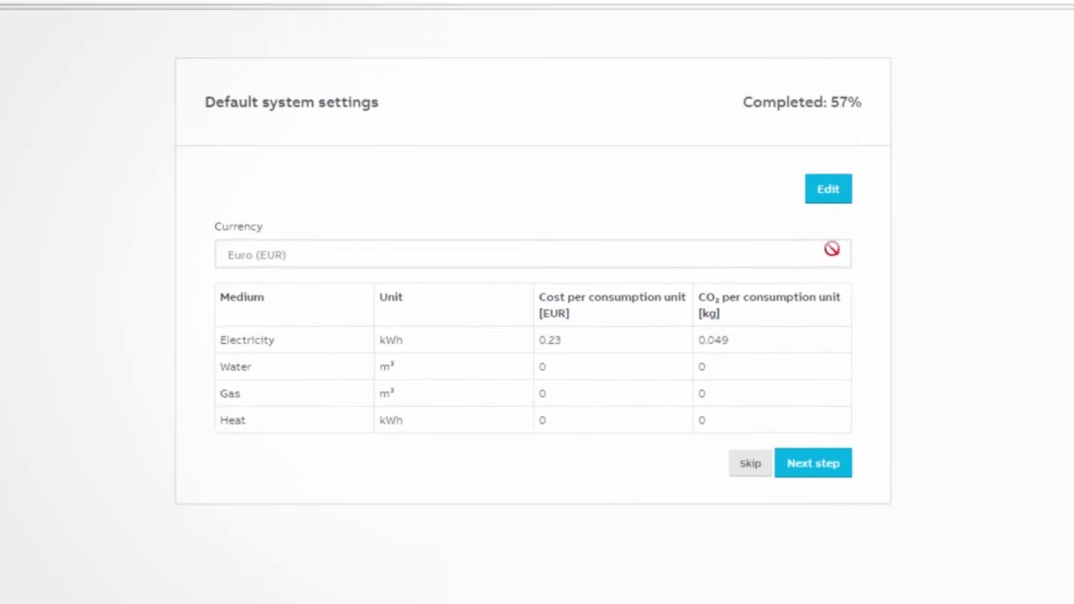
left_click(830, 191)
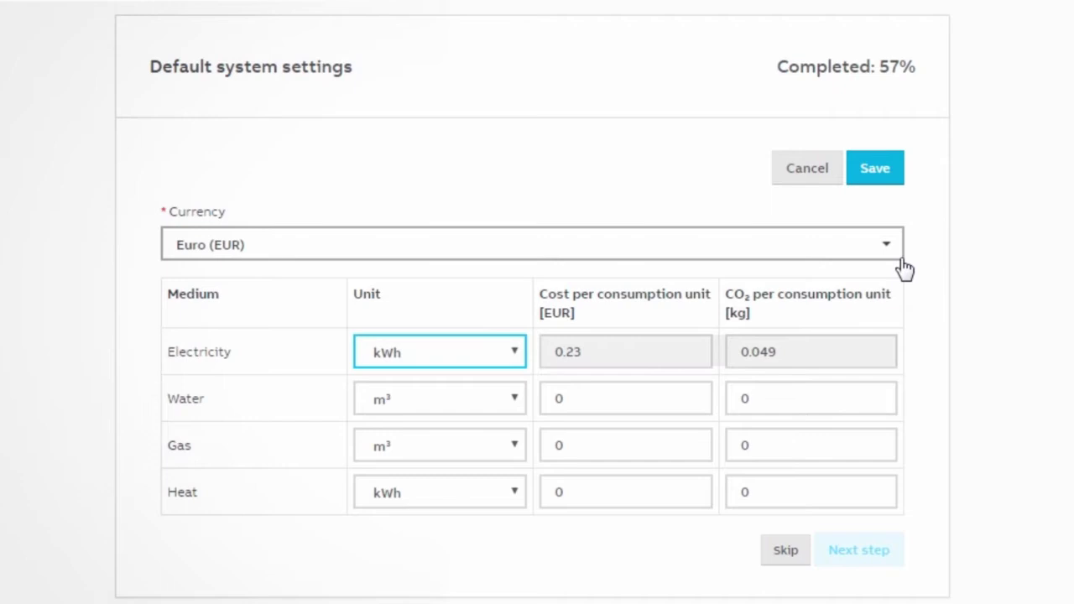
left_click(876, 169)
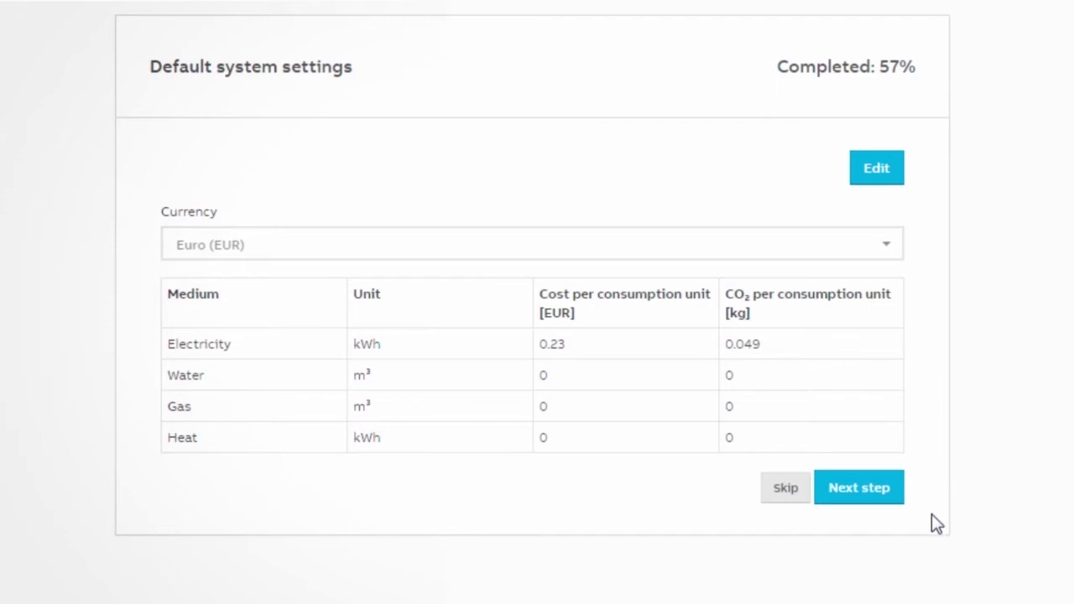
Scan baud rates 2400–9600 and meter addresses 1–6, finding five ABB meters
left_click(873, 495)
left_click(505, 237)
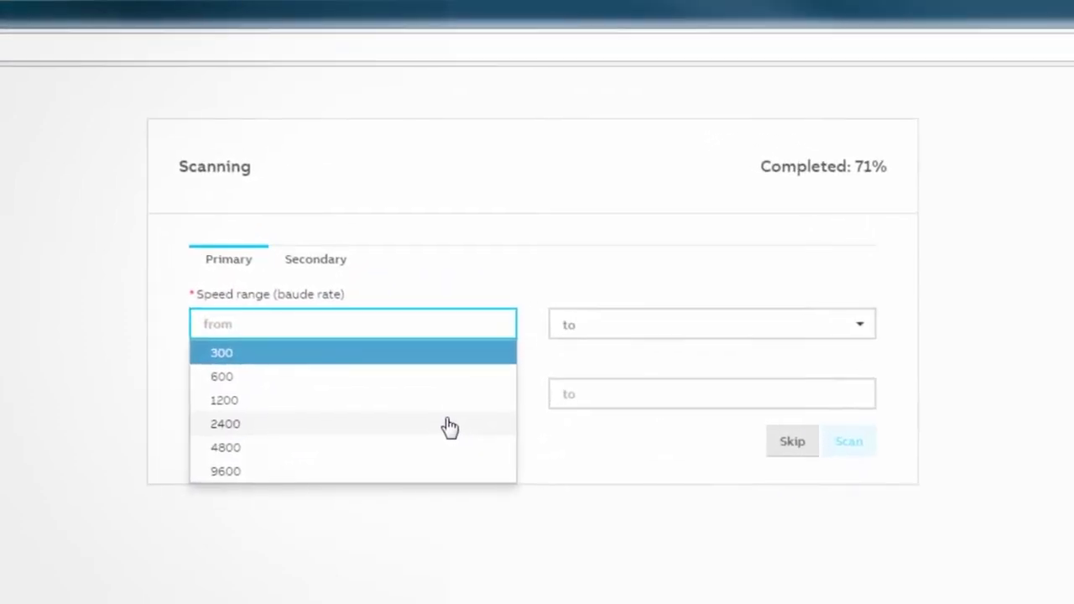
left_click(450, 427)
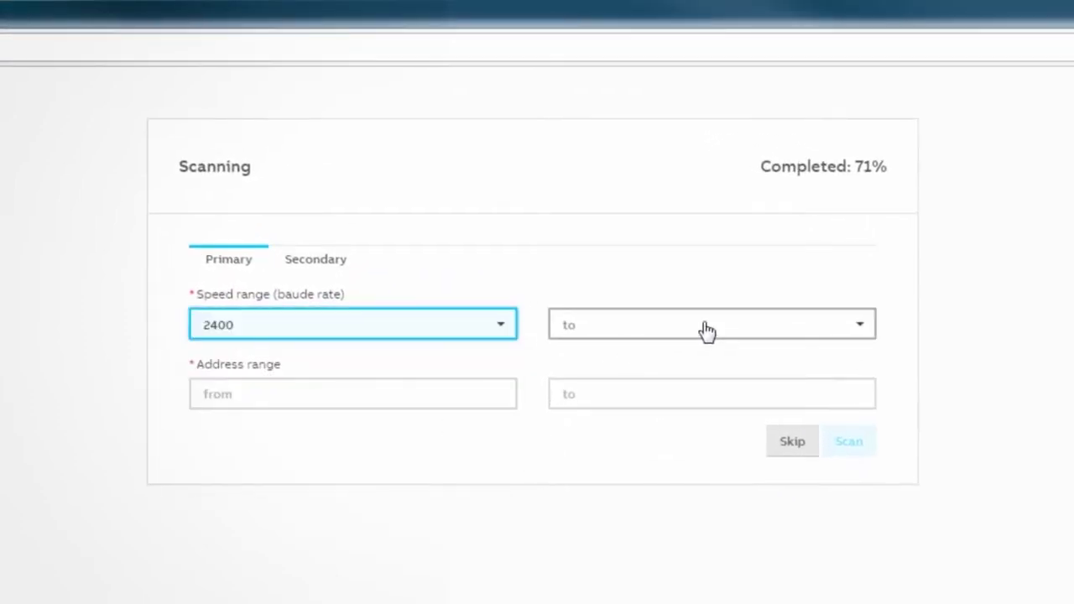
left_click(829, 334)
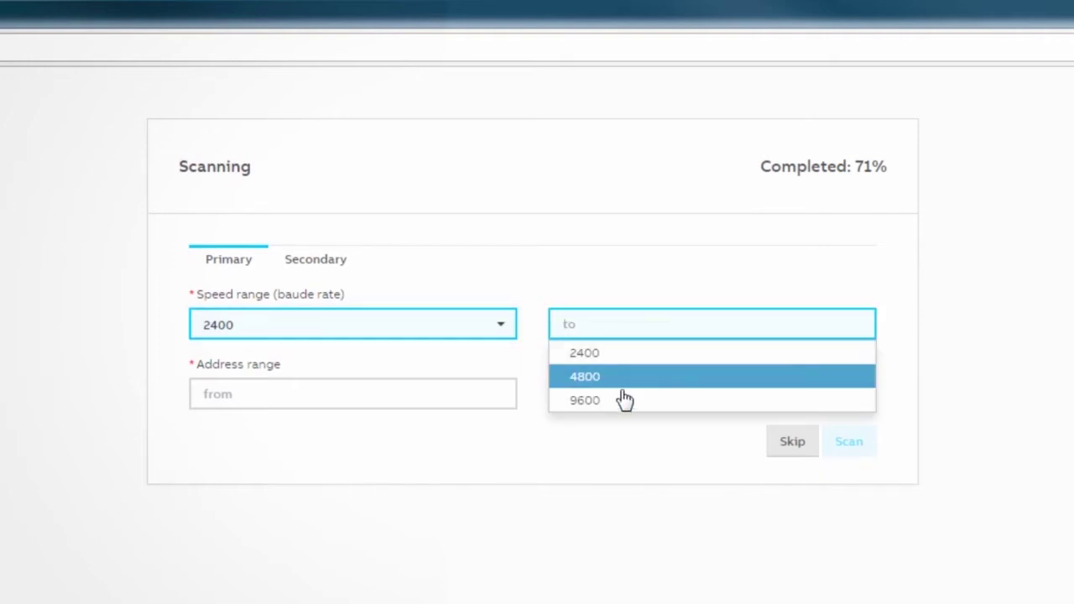
left_click(619, 400)
type("1")
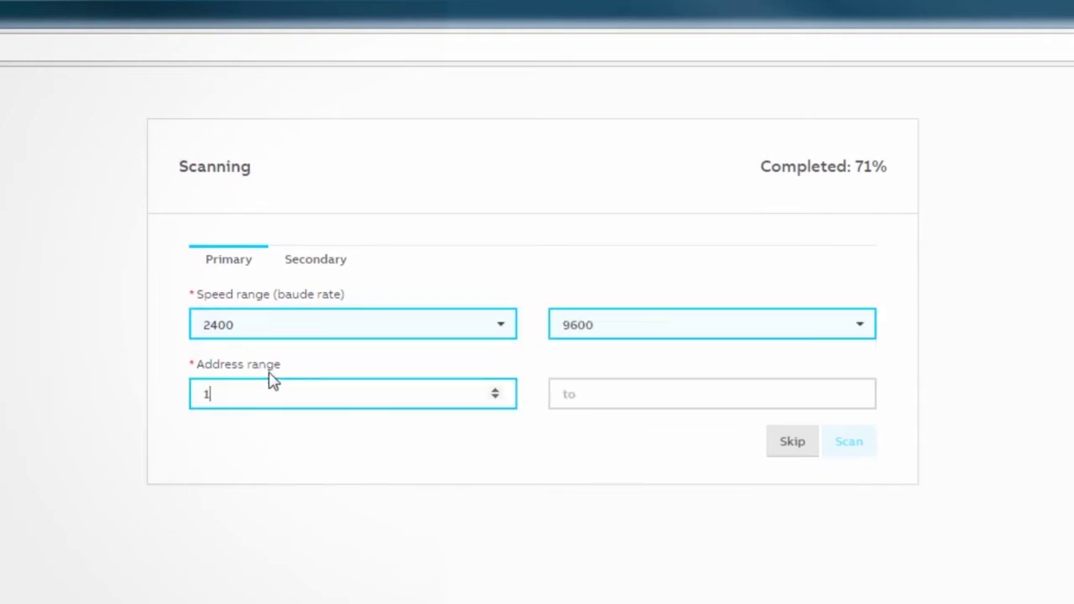
left_click(618, 401)
type("6")
left_click(868, 448)
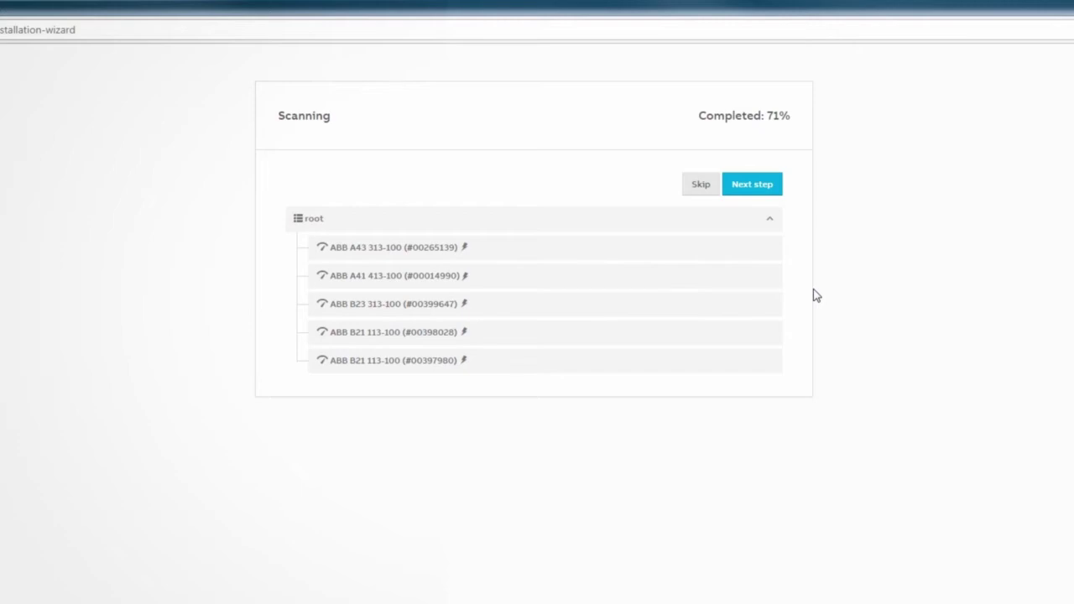
left_click(778, 185)
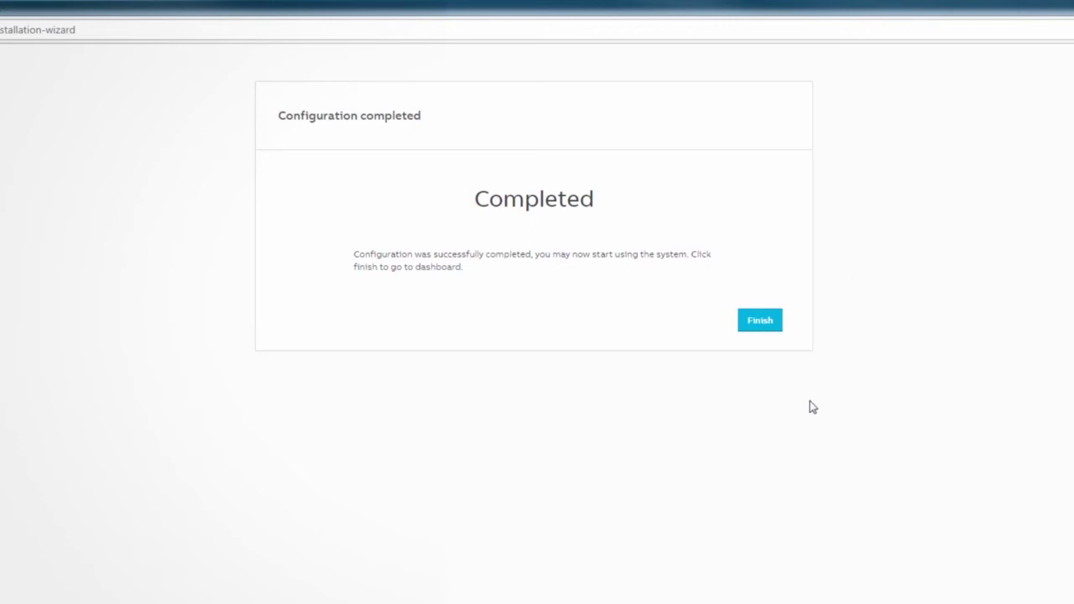
Assign a new Lighting consumer group to the ABB A43 313-100 meter node
left_click(774, 327)
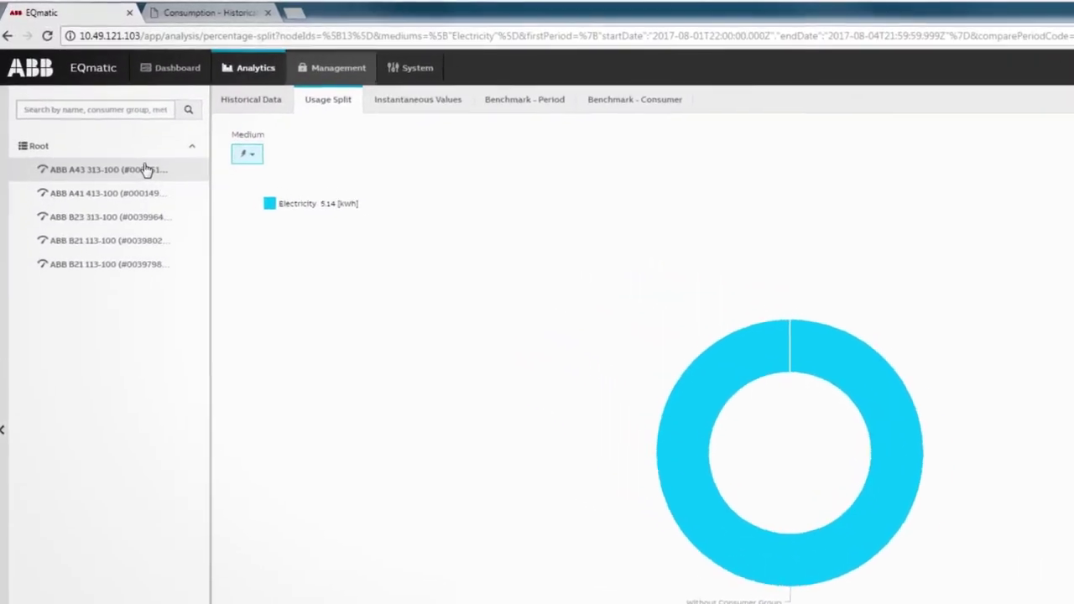
left_click(336, 68)
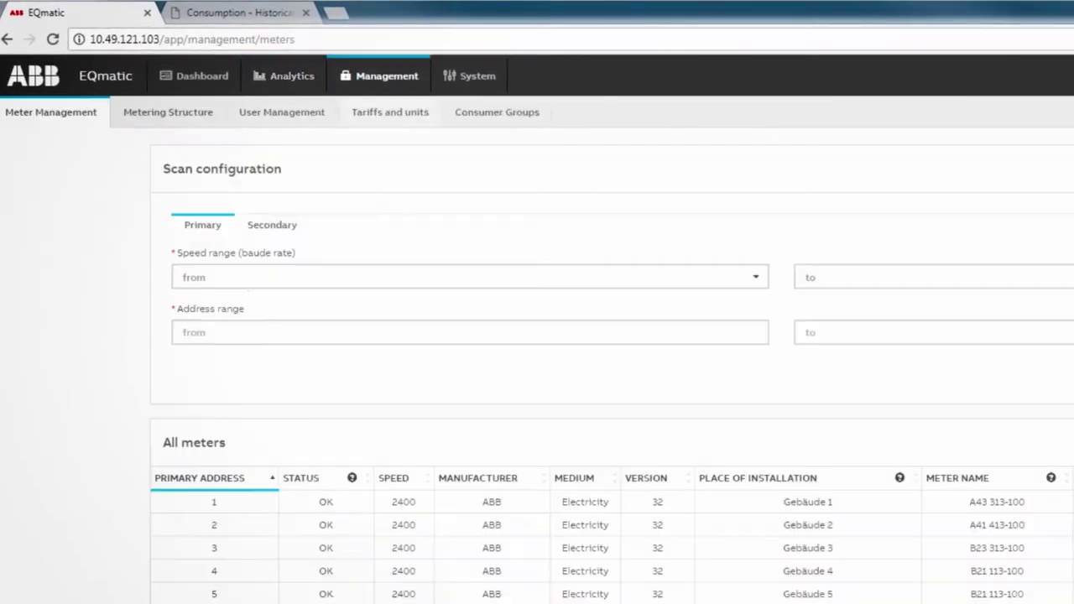
left_click(164, 116)
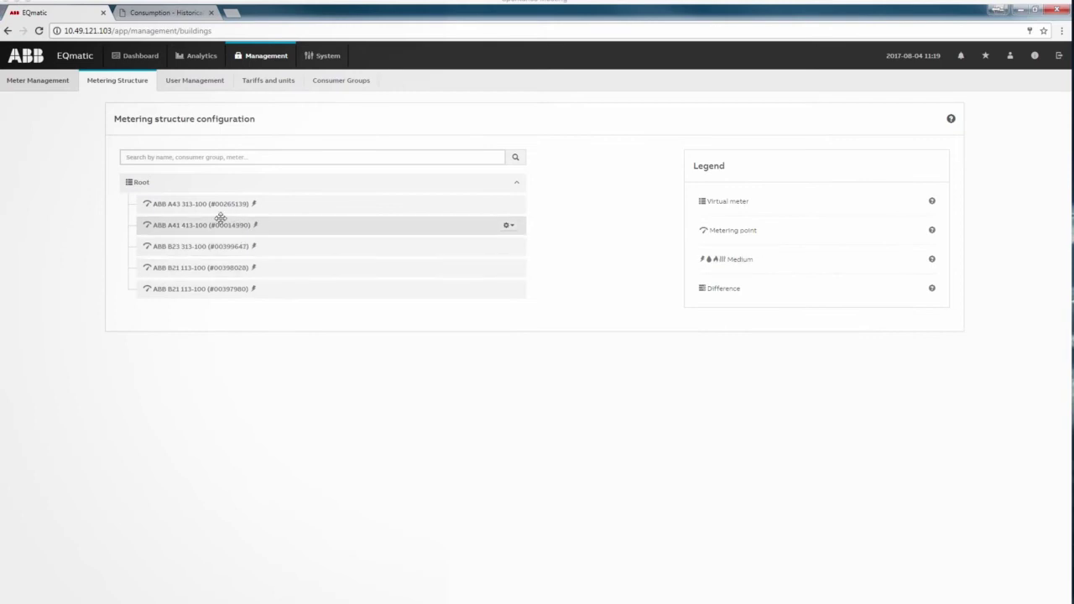
left_click(216, 206)
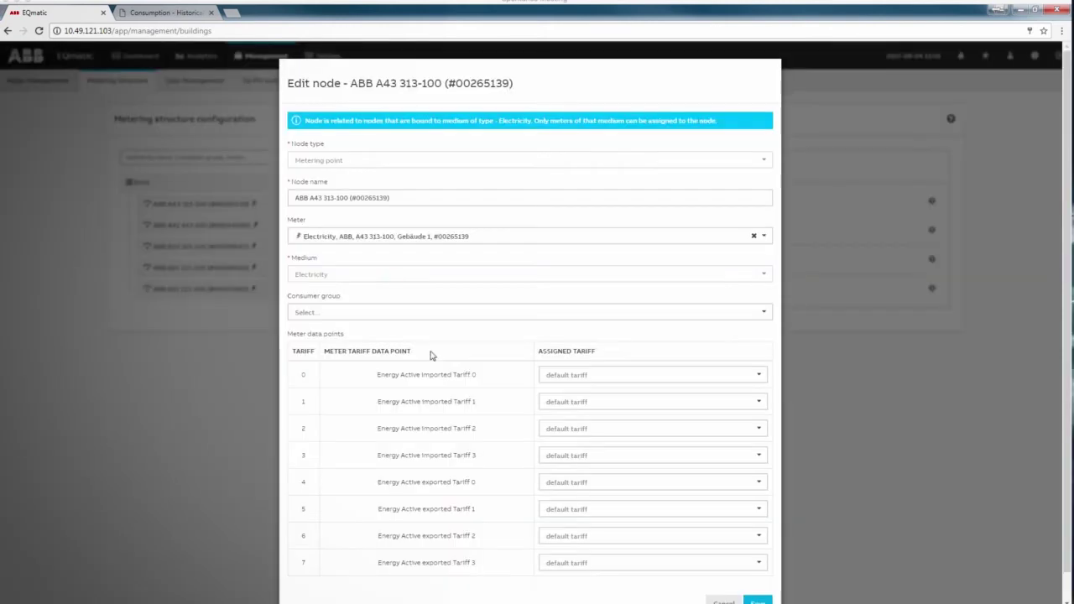
left_click(330, 310)
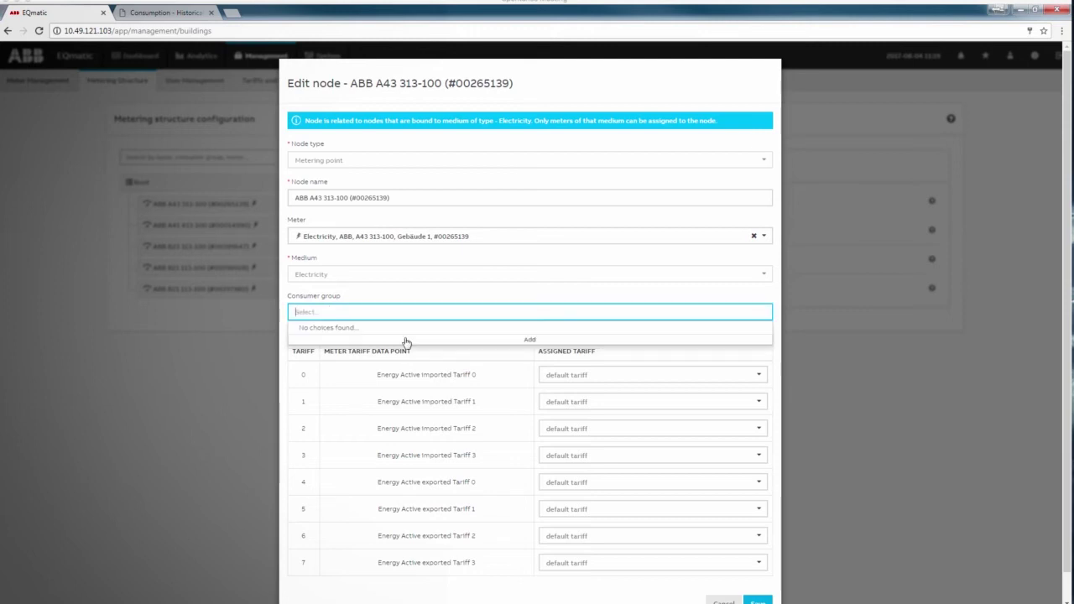
left_click(416, 340)
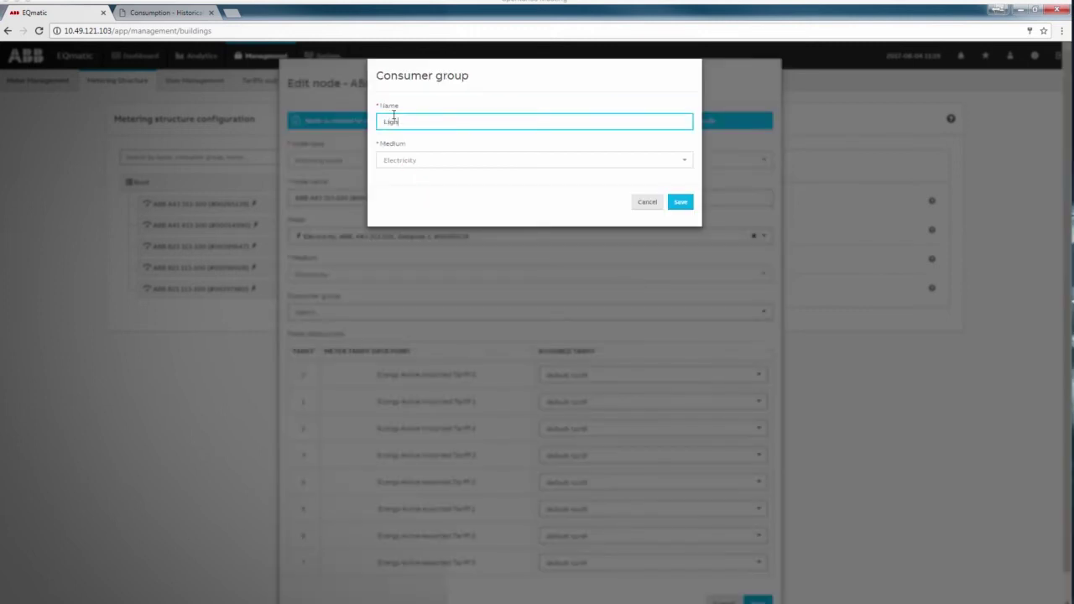
left_click(680, 202)
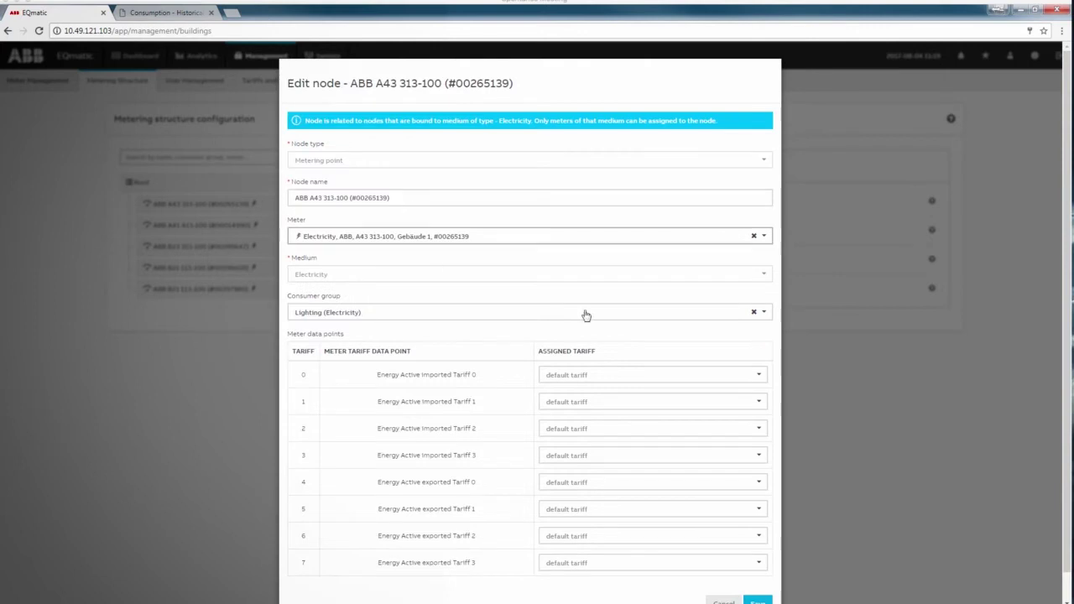
left_click(758, 574)
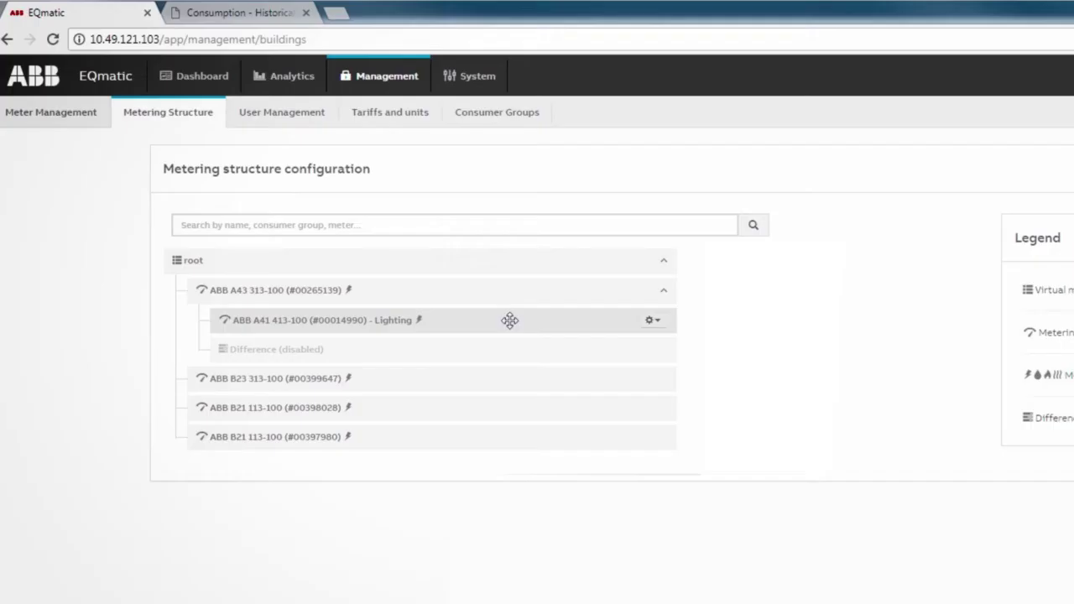
Move the Lighting meter node up the metering tree, keeping its data
left_click_drag(347, 220, 318, 188)
left_click_drag(464, 272, 467, 260)
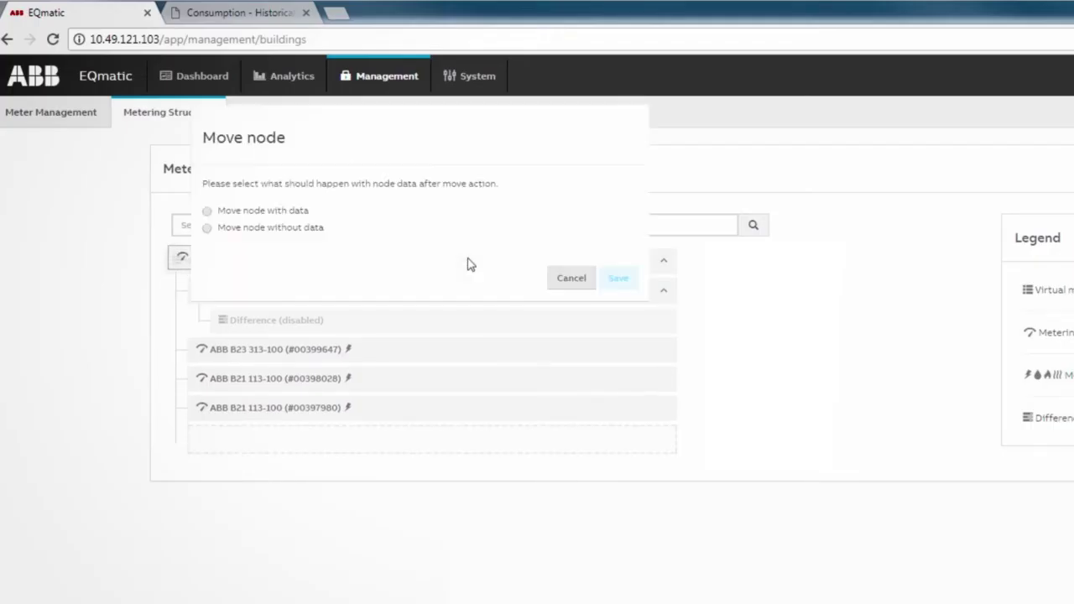
left_click(306, 213)
left_click(618, 278)
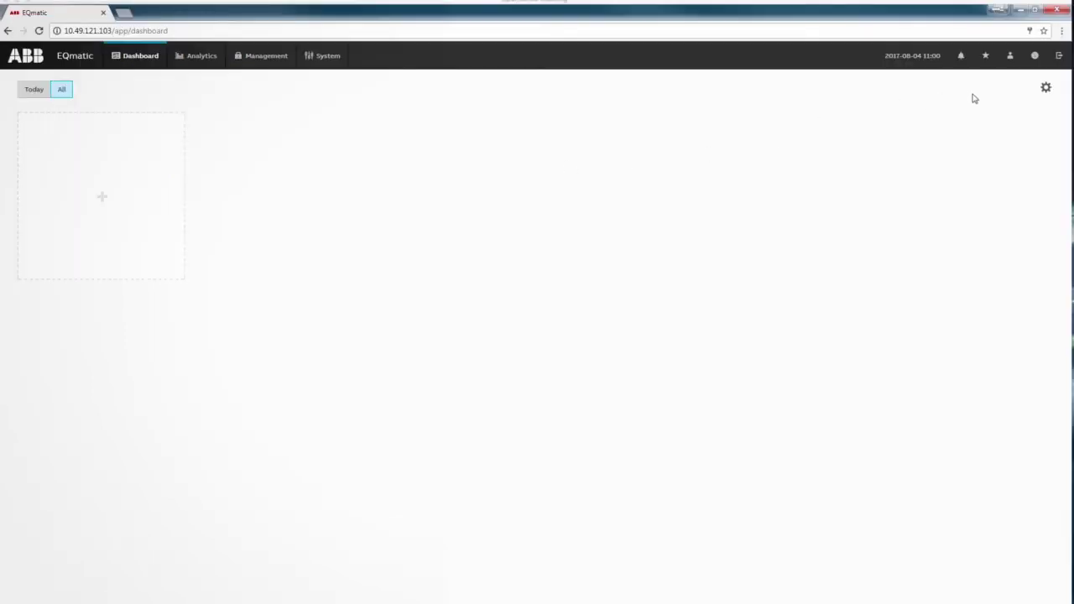
Add an enlarged Consumption - EQmatic column chart widget to the dashboard
left_click(1044, 92)
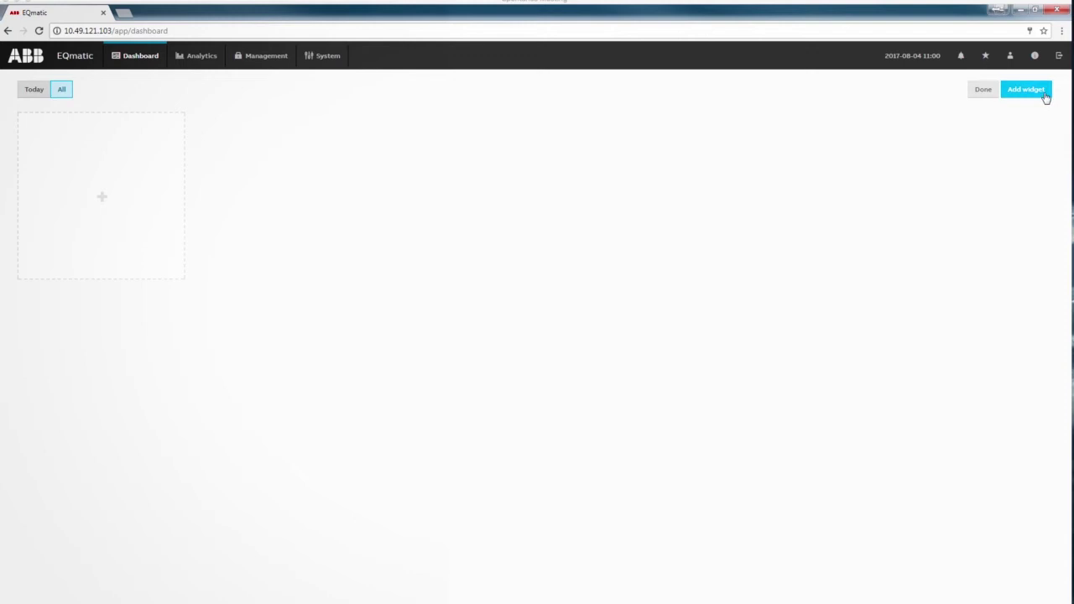
left_click(1046, 96)
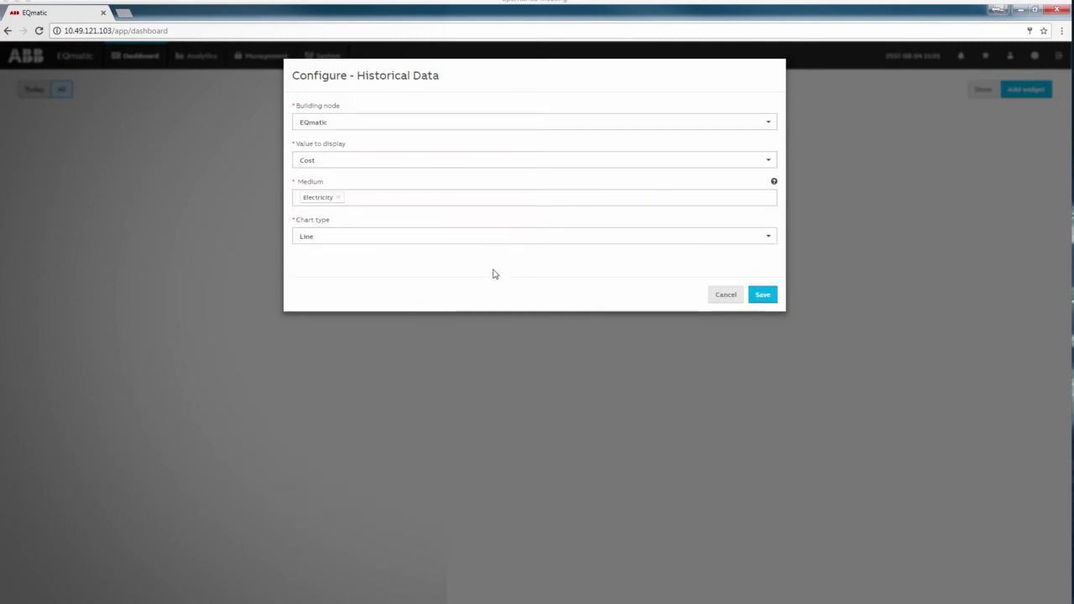
left_click(338, 125)
left_click(336, 134)
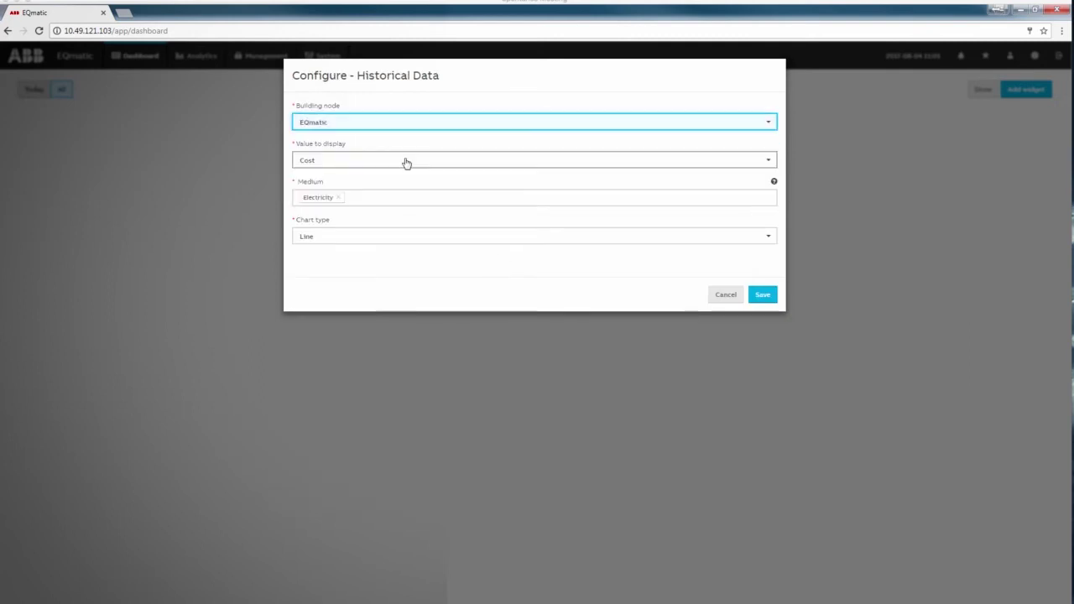
left_click(403, 161)
left_click(327, 192)
left_click(419, 237)
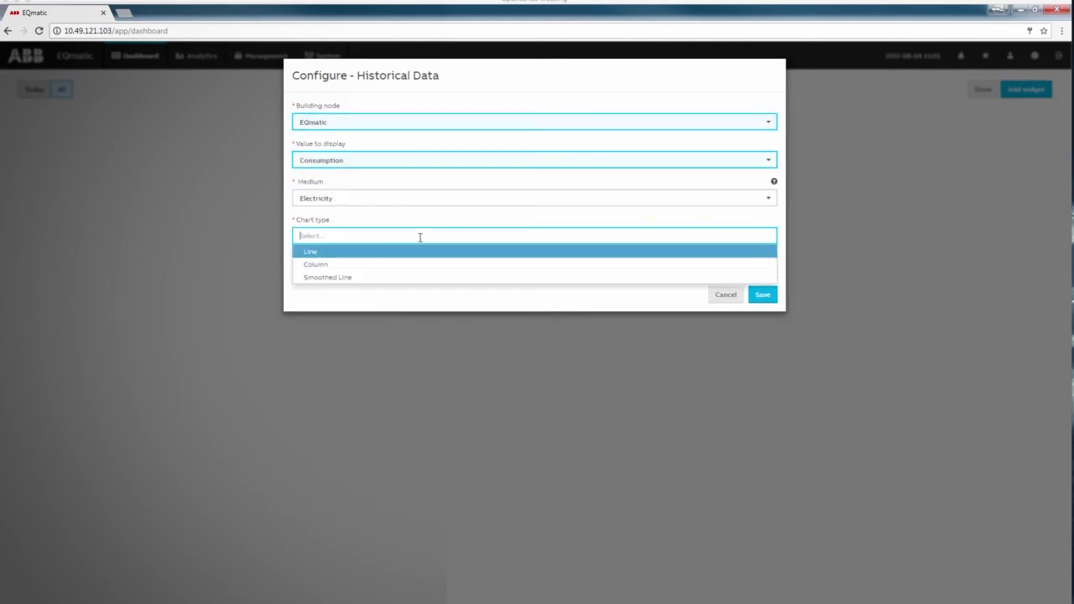
left_click(411, 263)
left_click(763, 295)
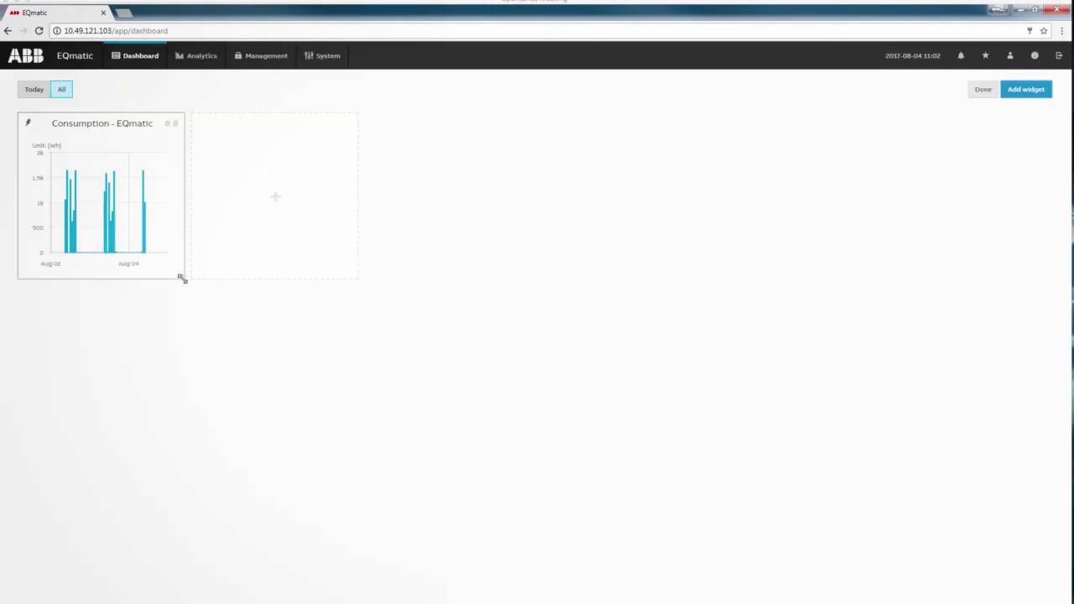
left_click_drag(180, 277, 703, 460)
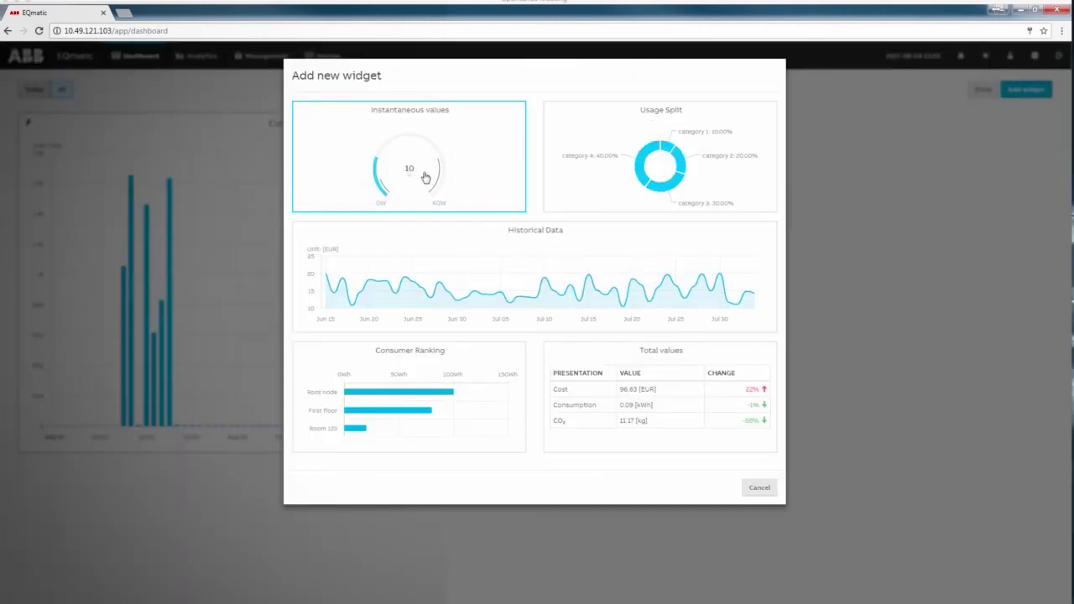
Add an enlarged instantaneous values gauge for Power Active imported Total
left_click(422, 169)
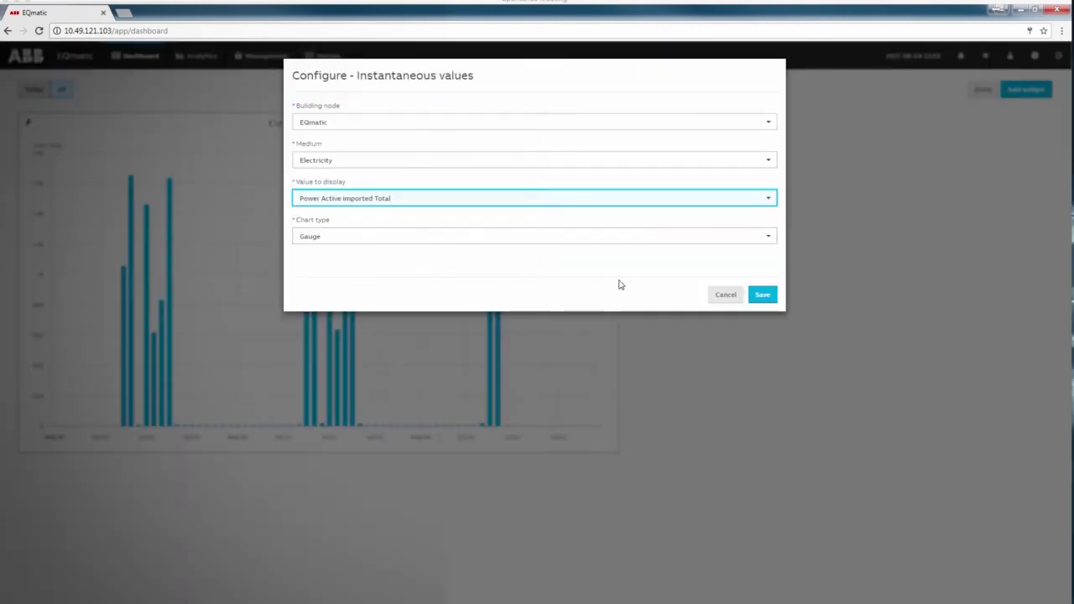
left_click(761, 294)
left_click_drag(786, 278, 920, 535)
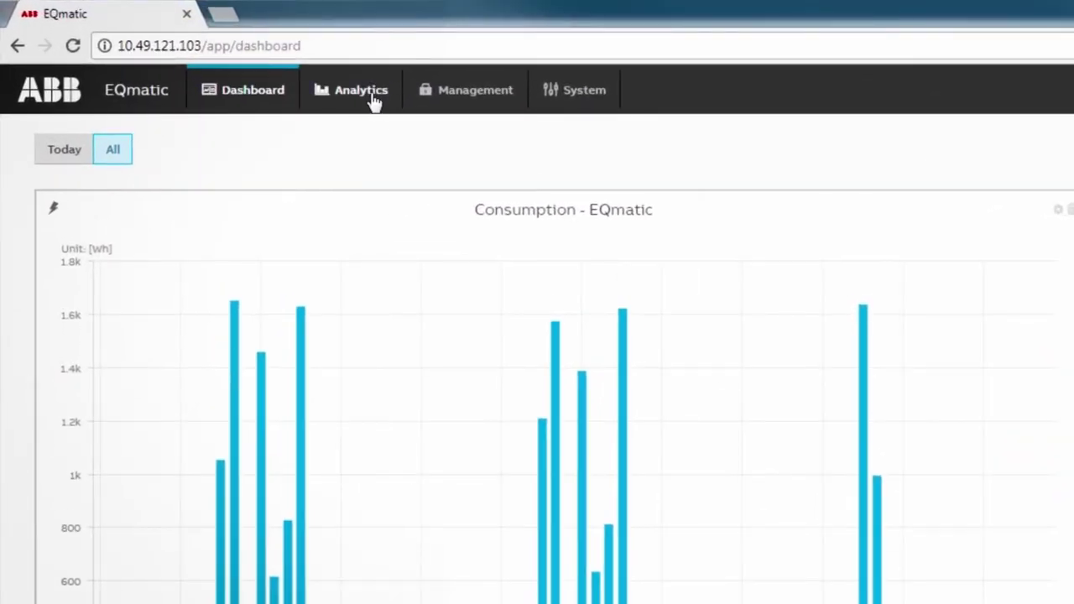
Narrow the Historical Data time range so it ends on August 04
left_click(374, 101)
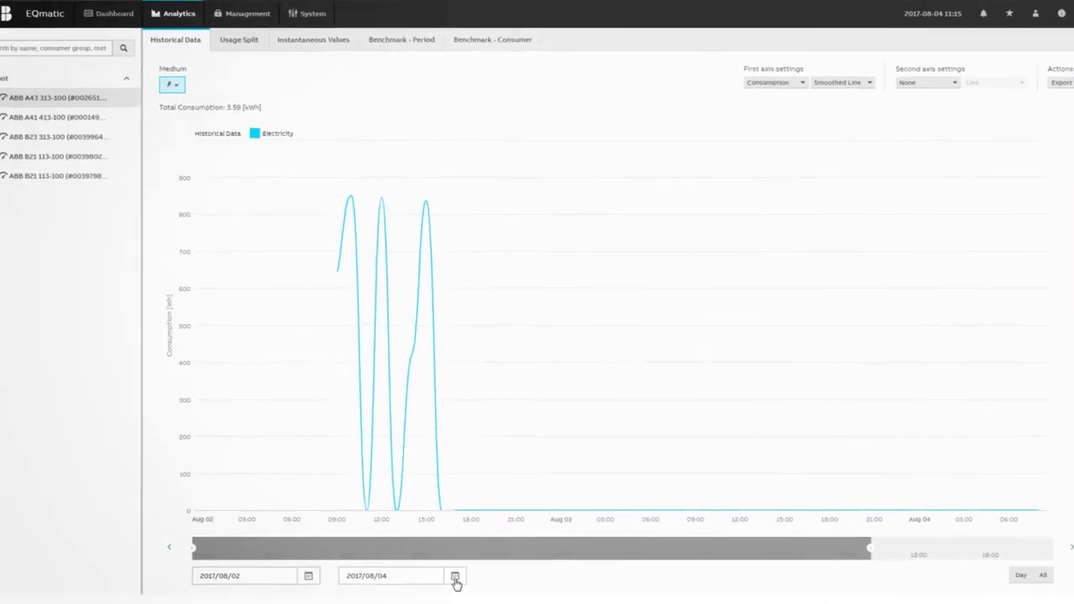
left_click(463, 585)
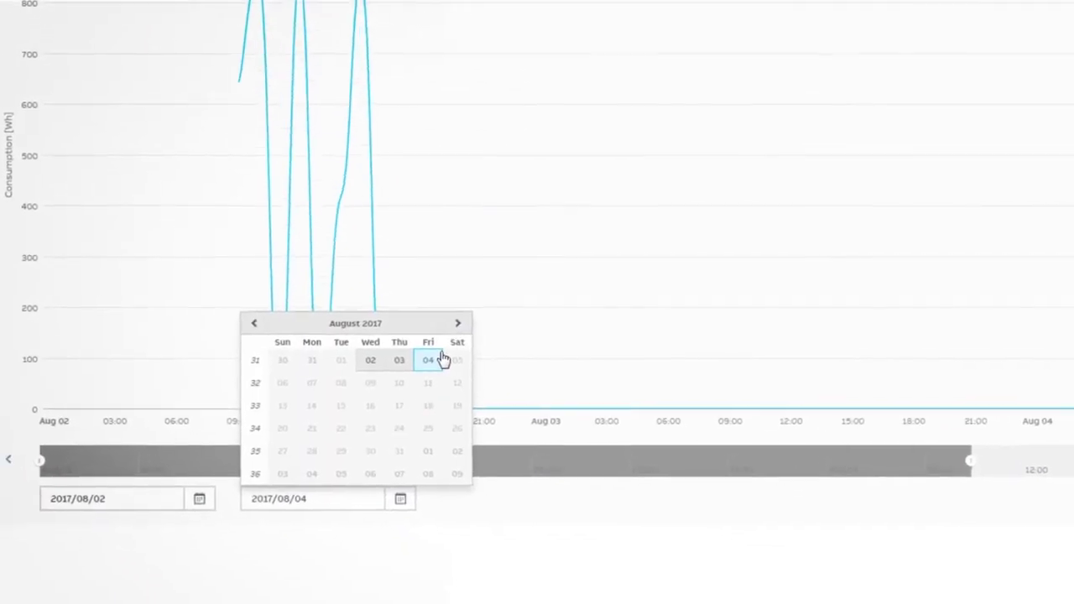
left_click(440, 377)
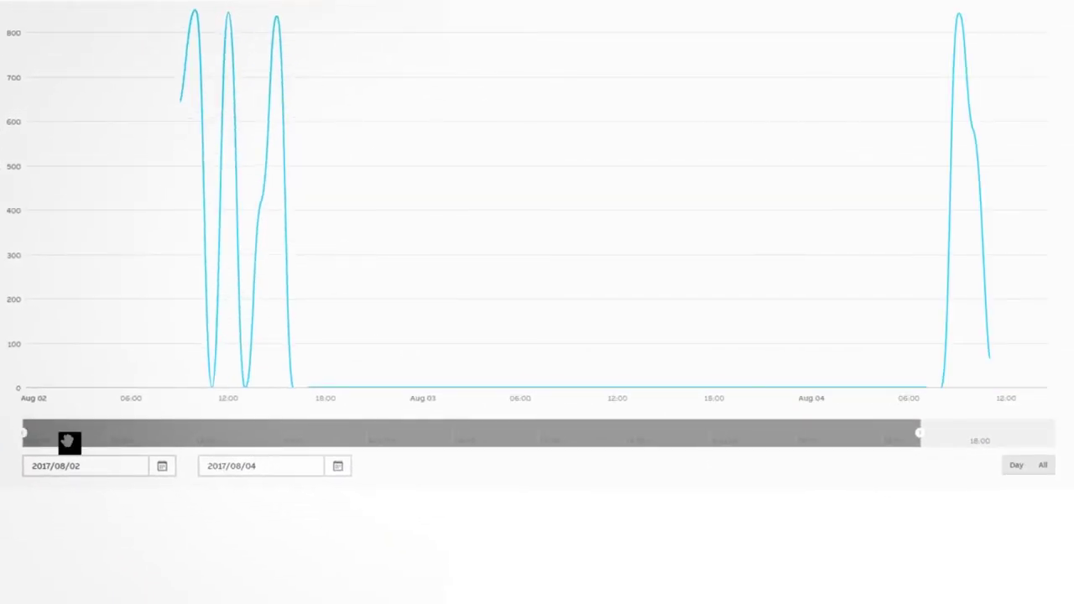
left_click_drag(69, 443, 192, 443)
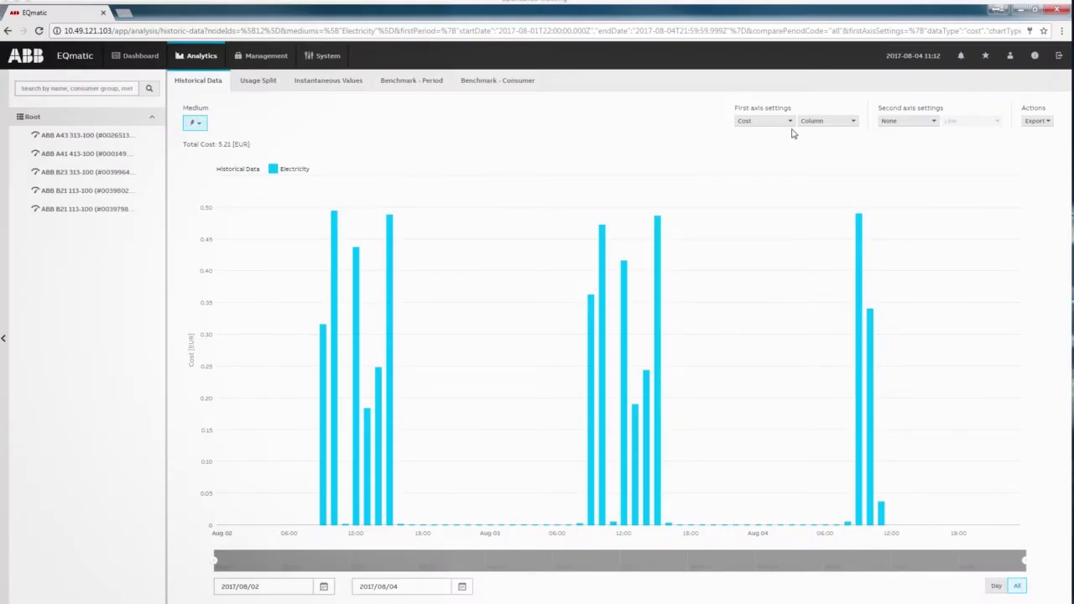
Plot the first axis as a smoothed line and browse the Save as image / Export options
left_click(791, 122)
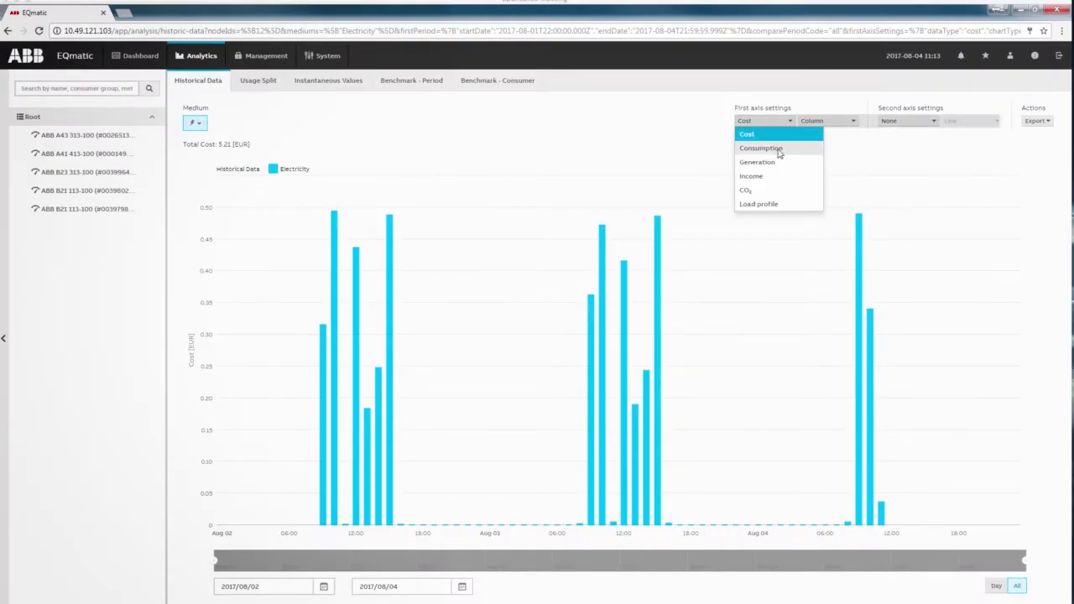
left_click(779, 149)
left_click(831, 121)
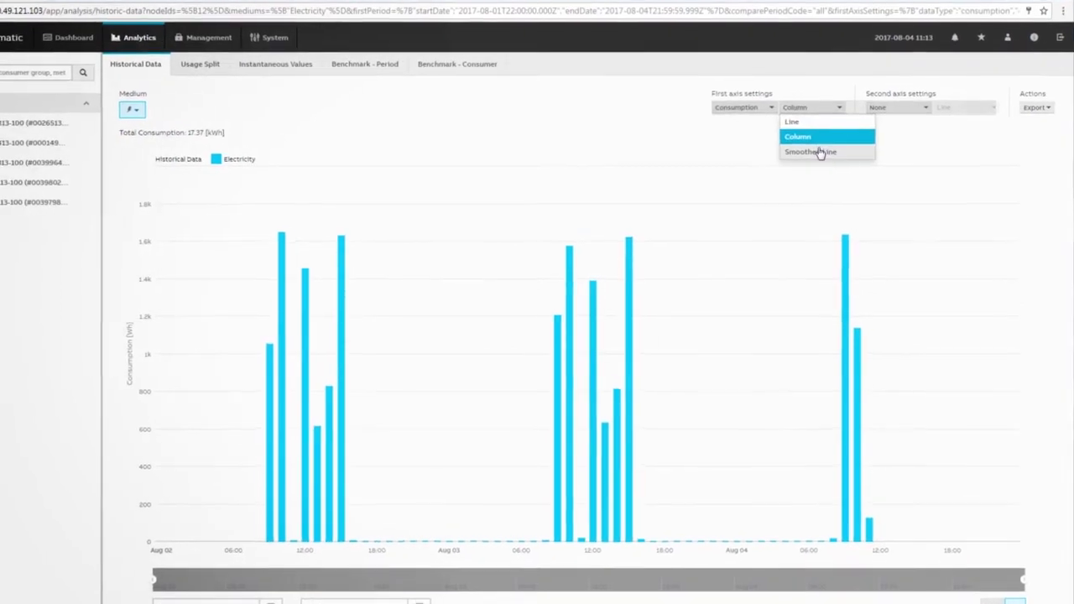
left_click(820, 152)
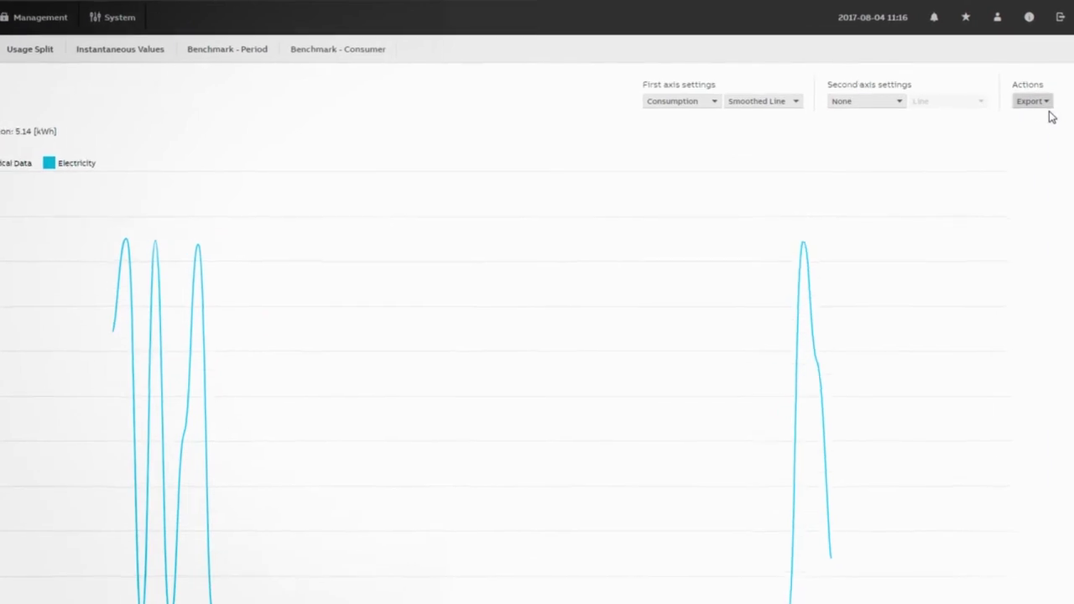
left_click(1044, 104)
mouse_move(1040, 118)
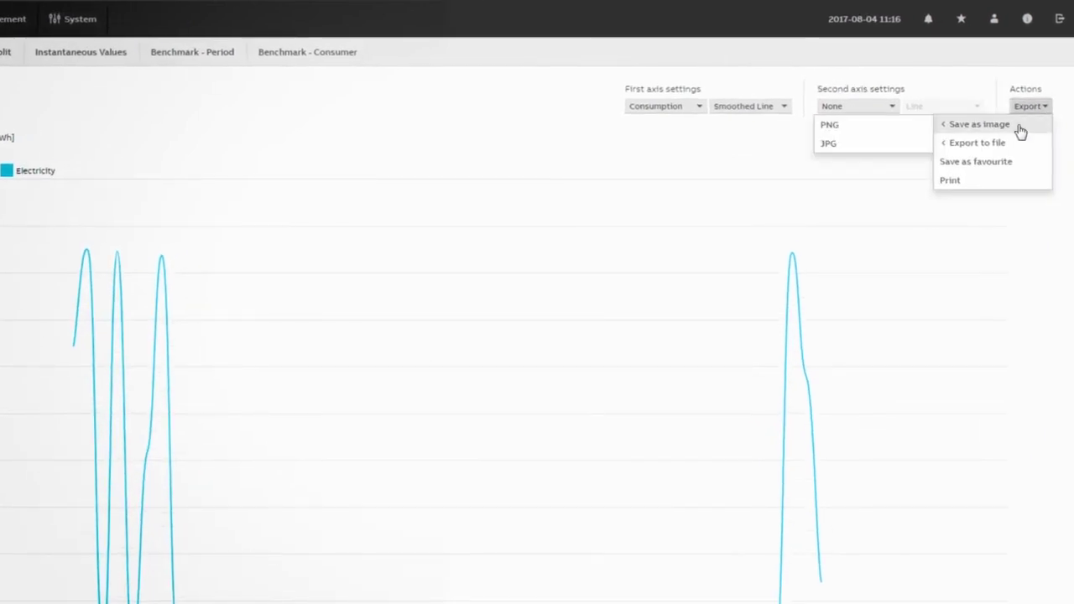
mouse_move(995, 146)
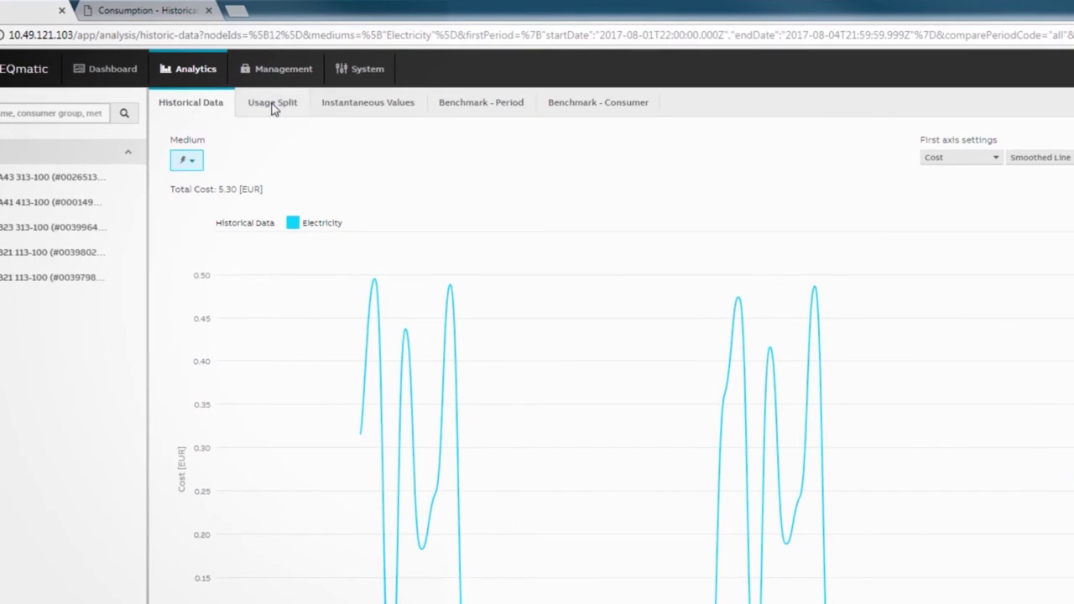
Show the electricity cost Usage Split donut over a shorter time range and browse its export options
left_click(273, 105)
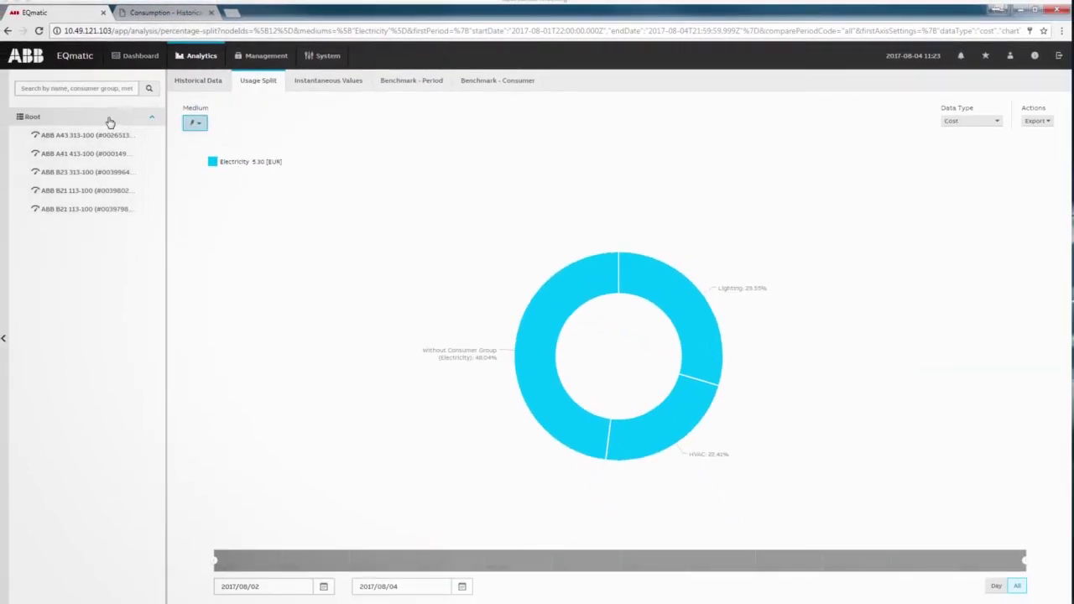
left_click(195, 123)
left_click(980, 122)
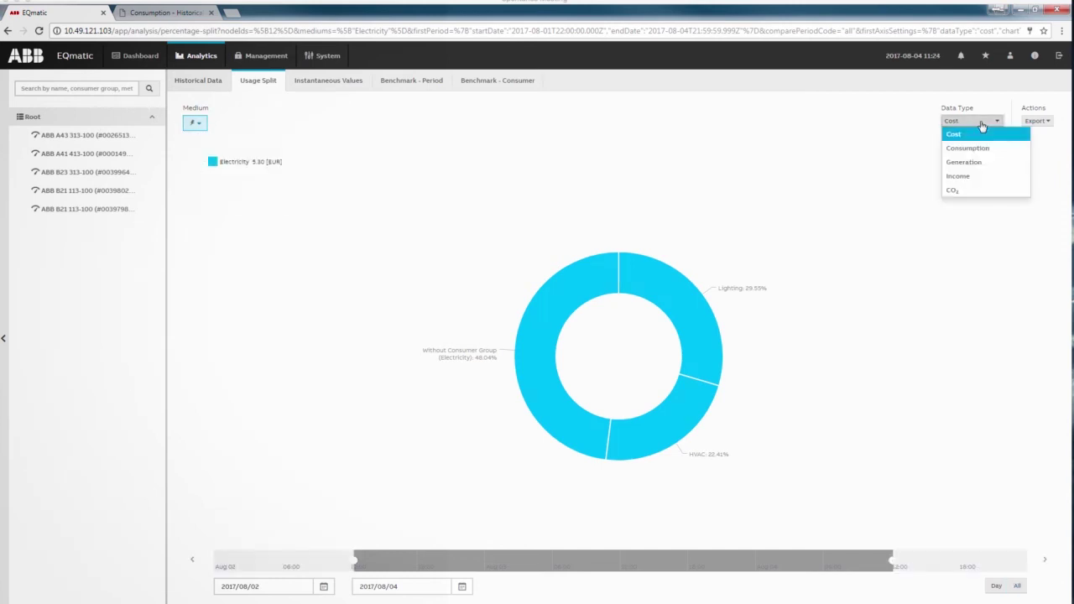
left_click(980, 134)
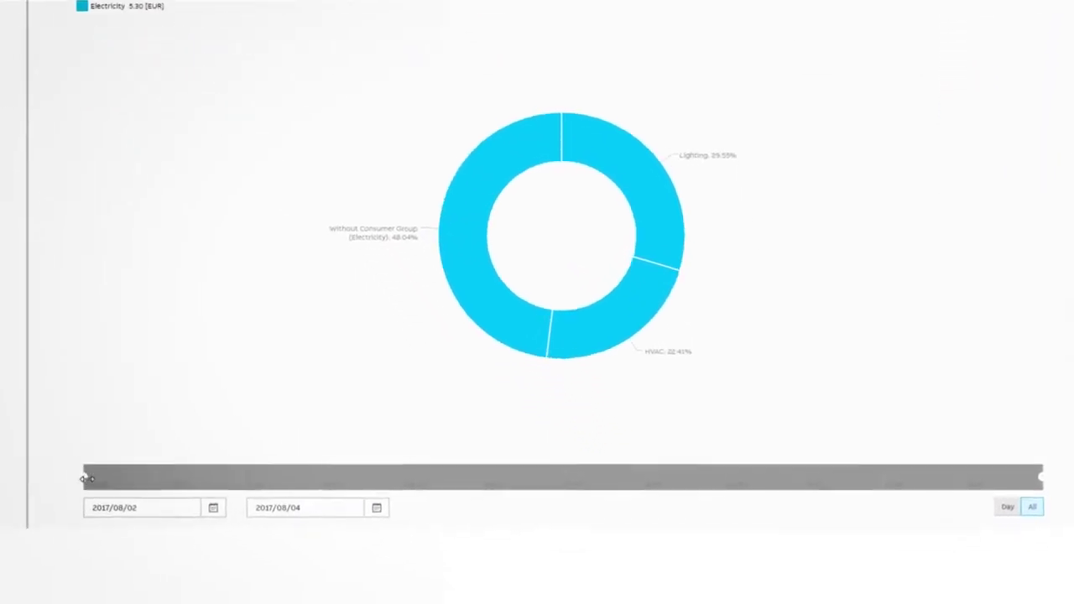
left_click_drag(1046, 459, 882, 459)
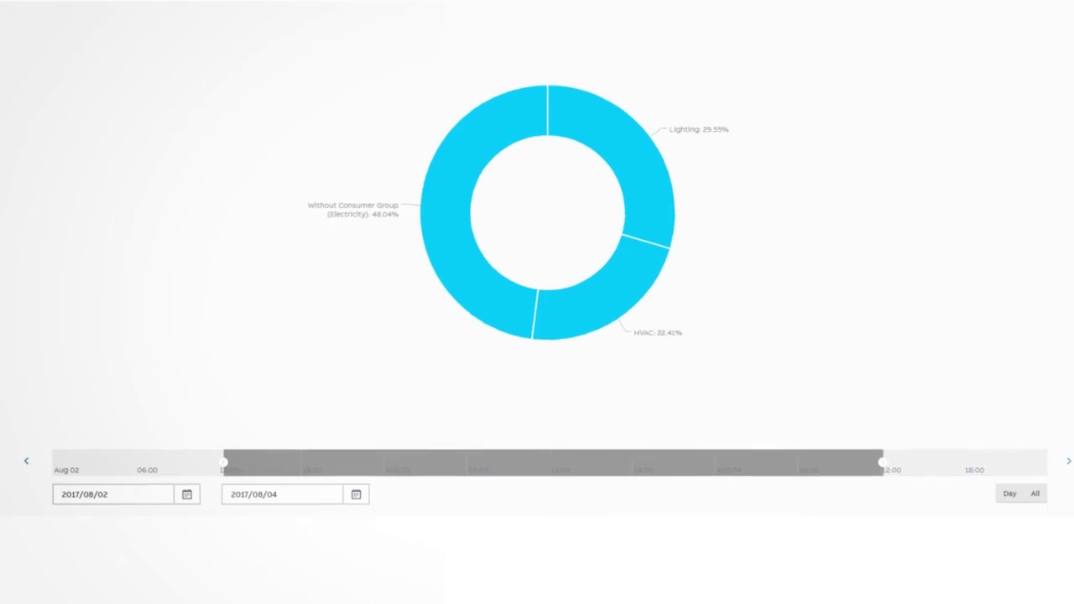
left_click(1060, 36)
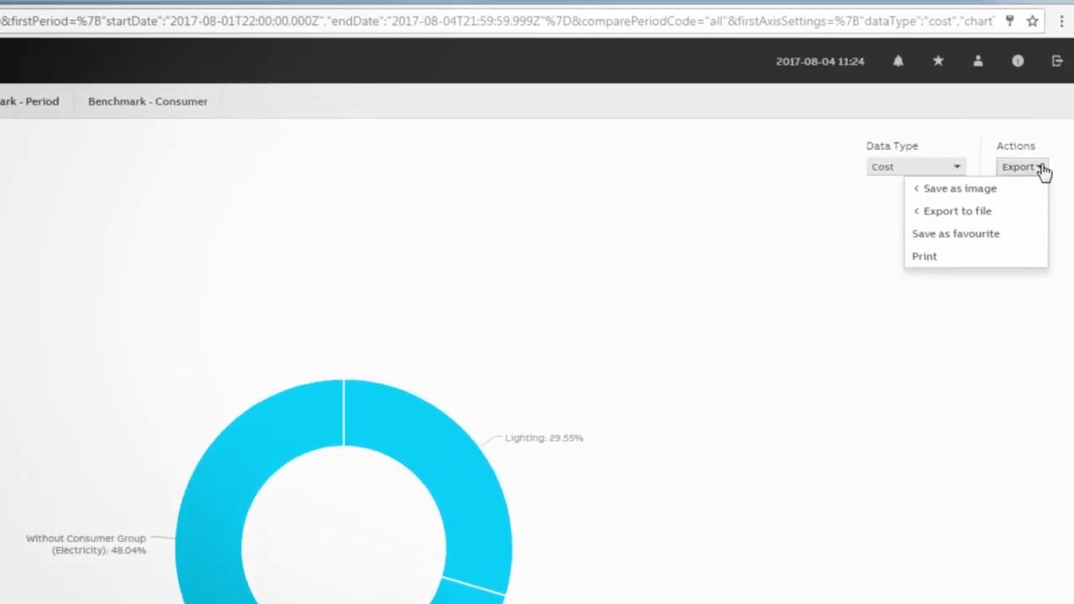
mouse_move(1014, 191)
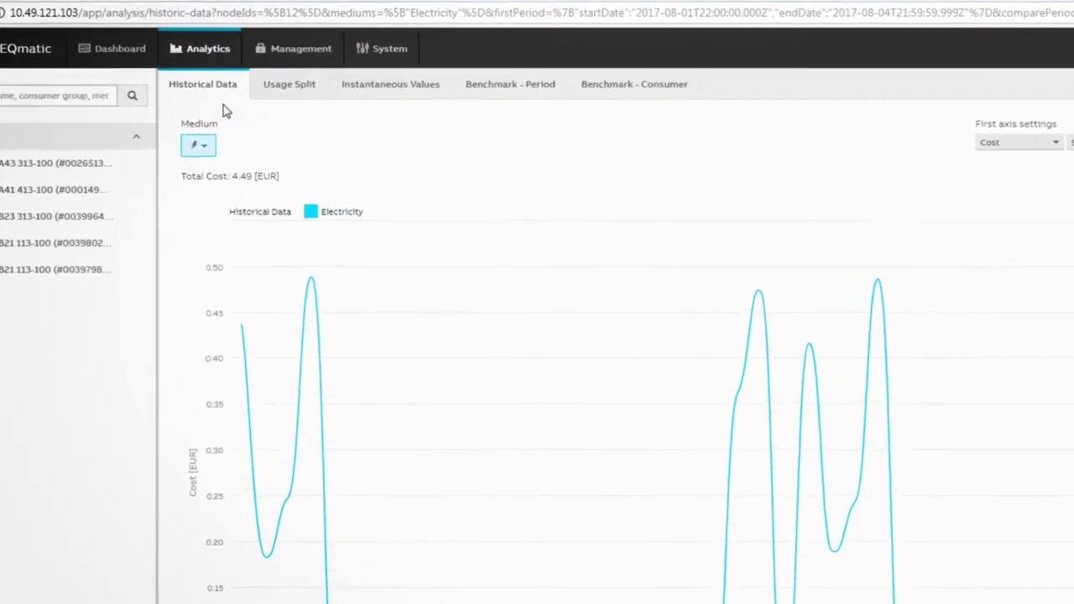
Add Voltage Phase 1 to the instantaneous values and live-chart Power Active Imported Total
left_click(391, 86)
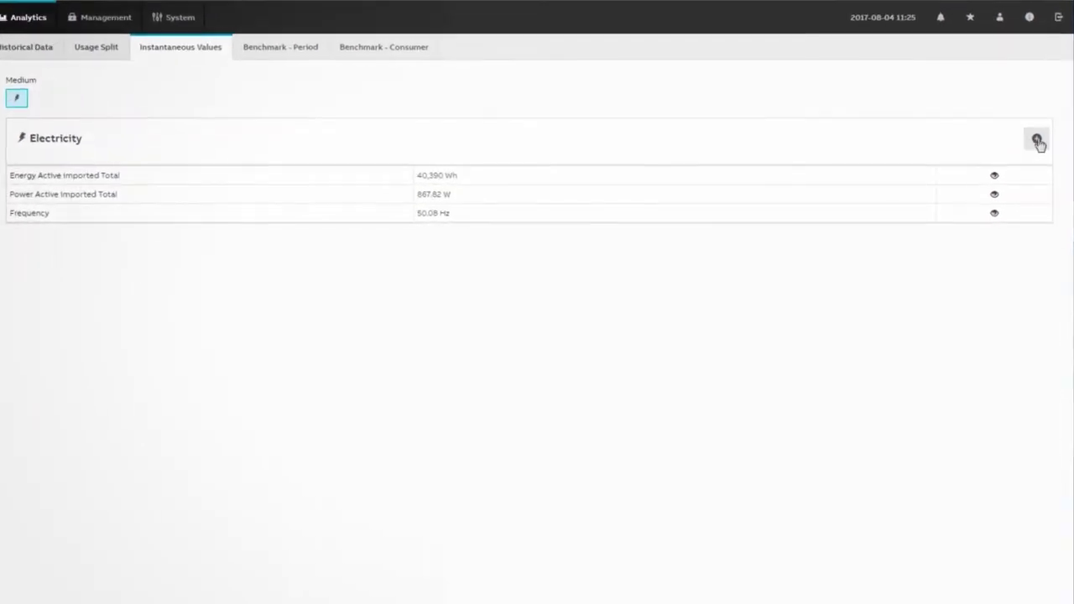
left_click(1038, 141)
left_click_drag(630, 254, 625, 285)
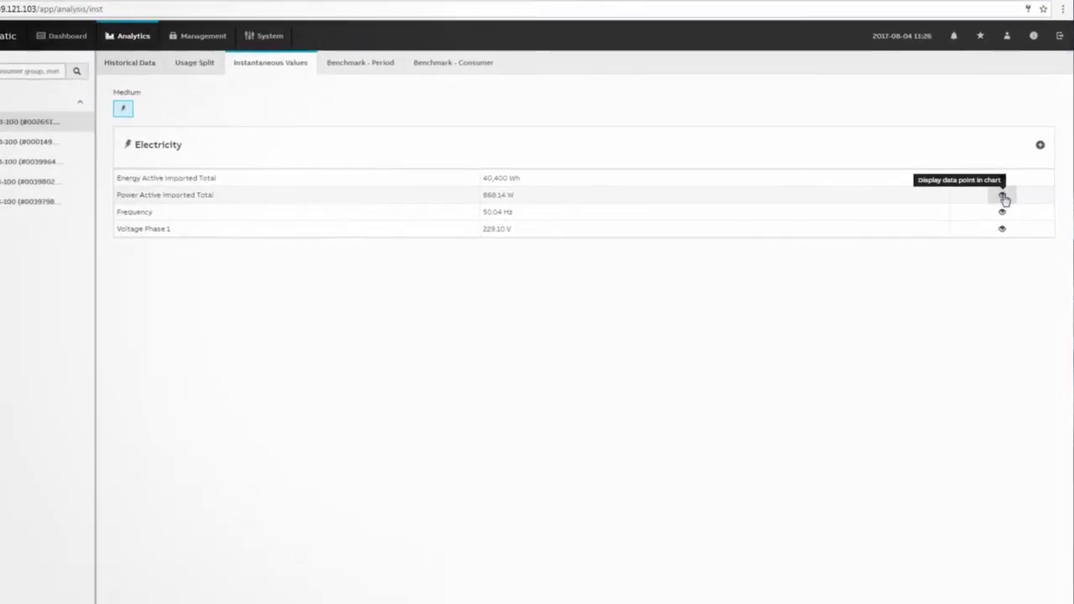
left_click(995, 178)
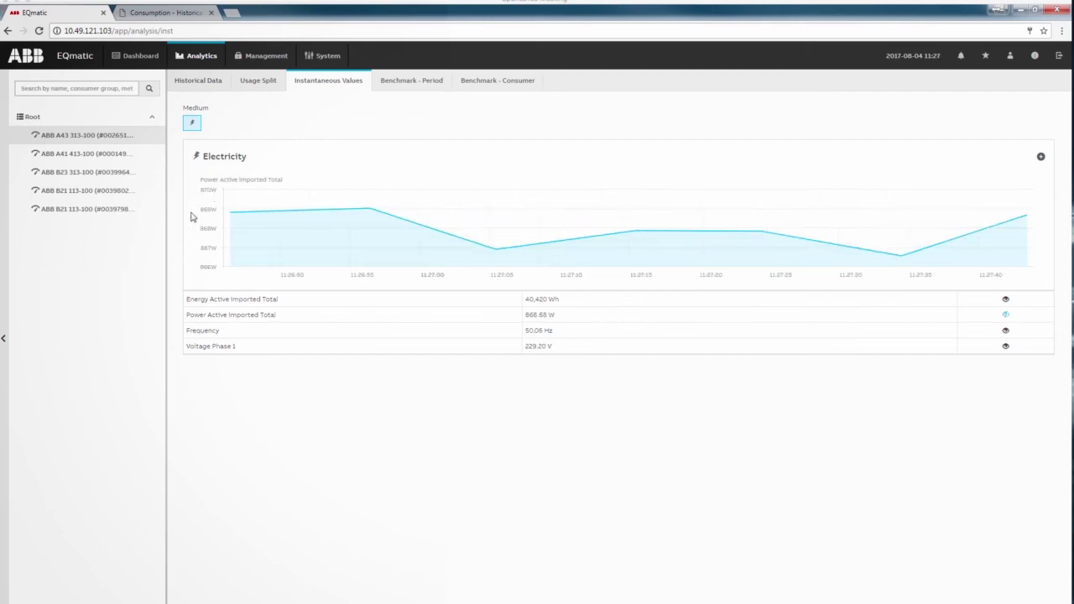
left_click(198, 81)
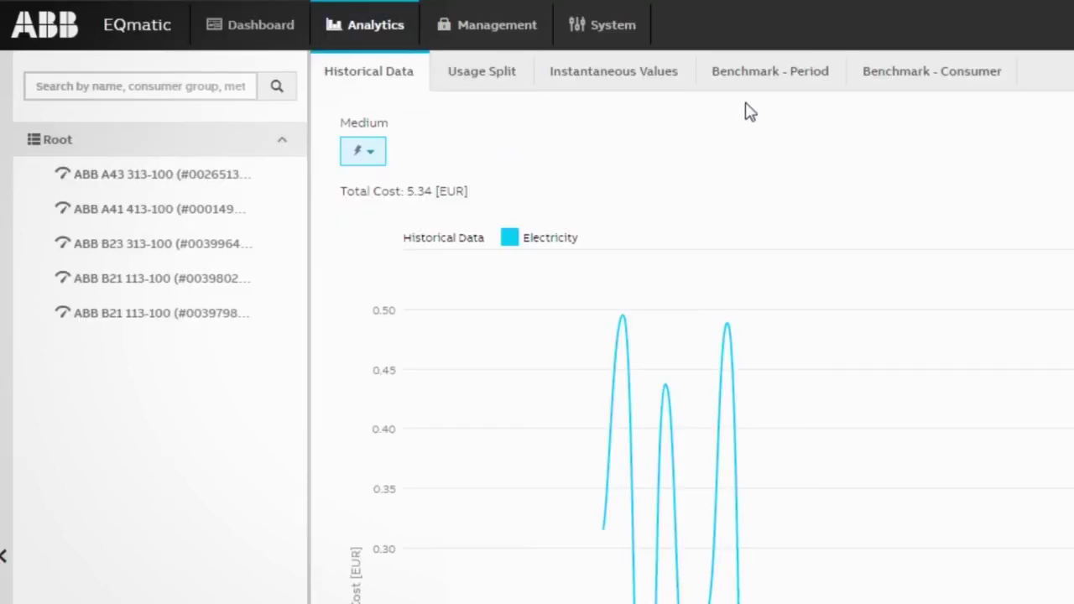
Show the period cost benchmark as columns with a shifted second period, and view export options
left_click(762, 76)
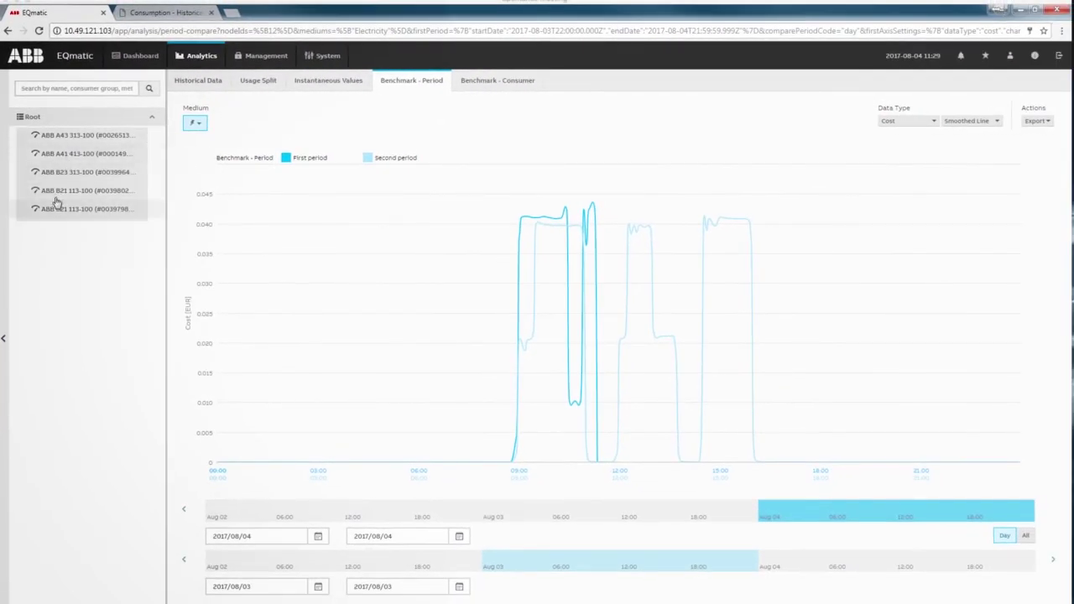
left_click(203, 128)
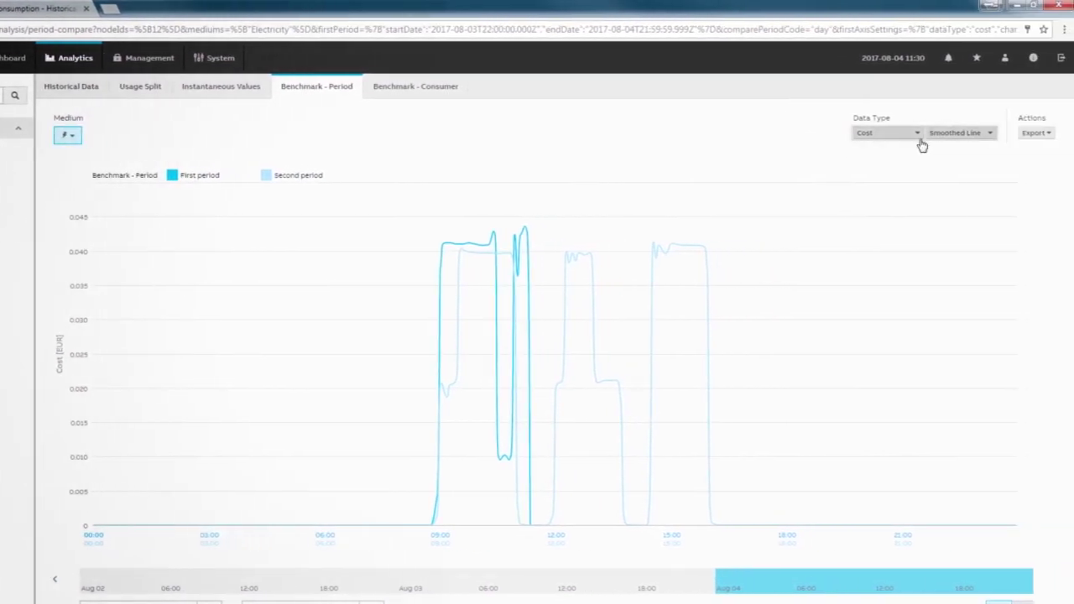
left_click(965, 134)
left_click(958, 163)
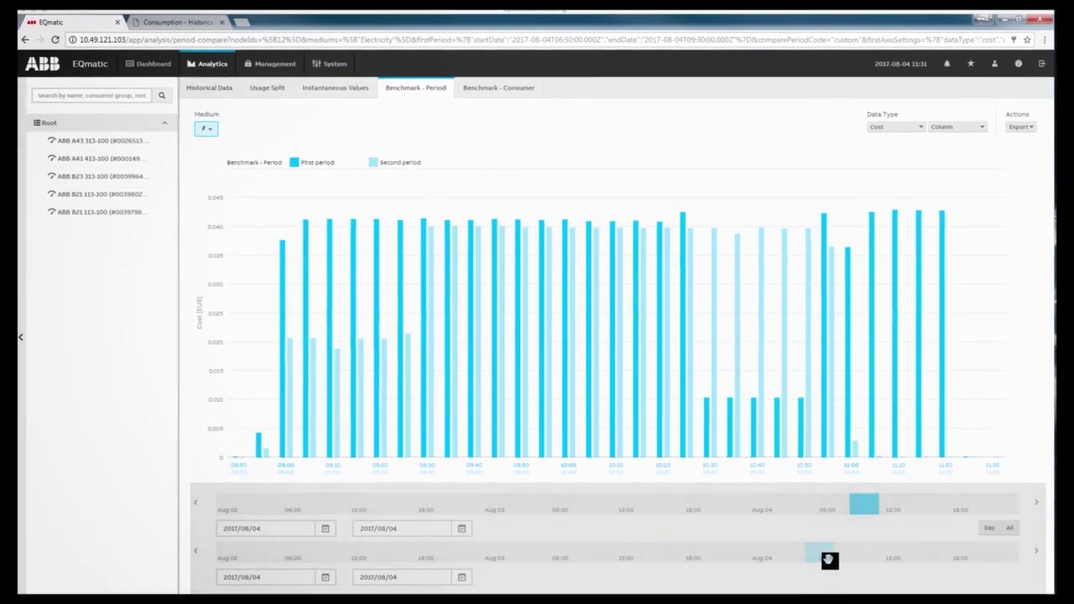
left_click_drag(829, 560, 844, 560)
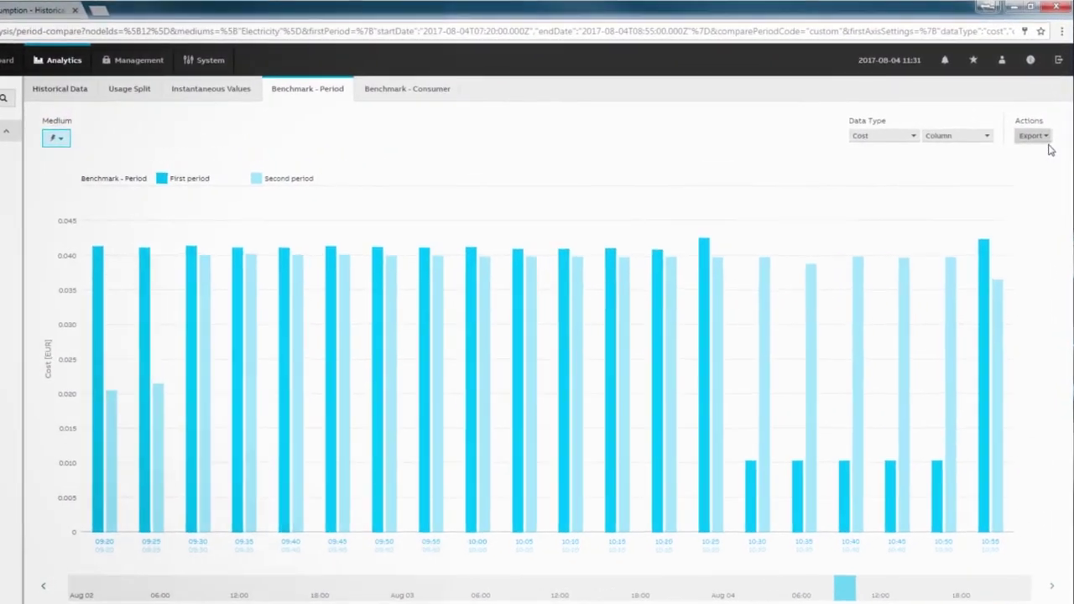
left_click(1035, 127)
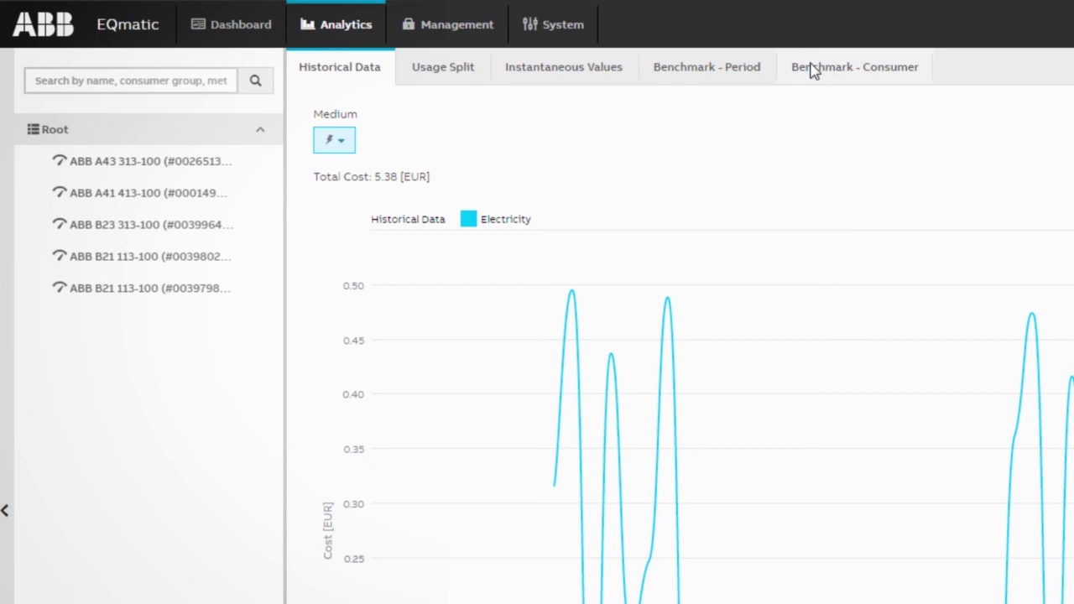
Benchmark ABB A41 413-100 against ABB A43 313-100 over Aug 2–4 and view export options
left_click(812, 71)
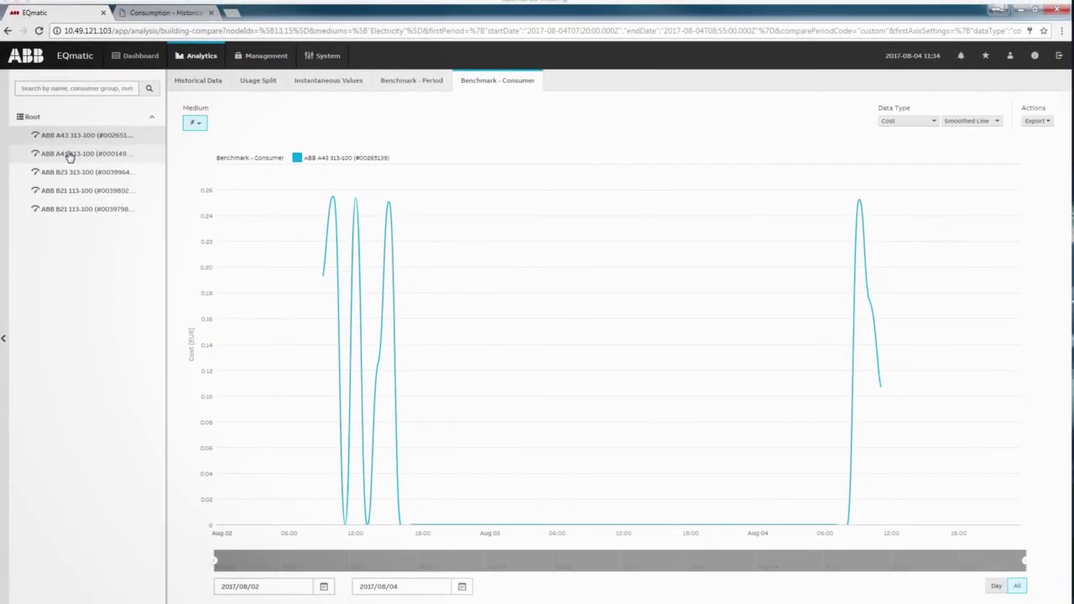
left_click(70, 155)
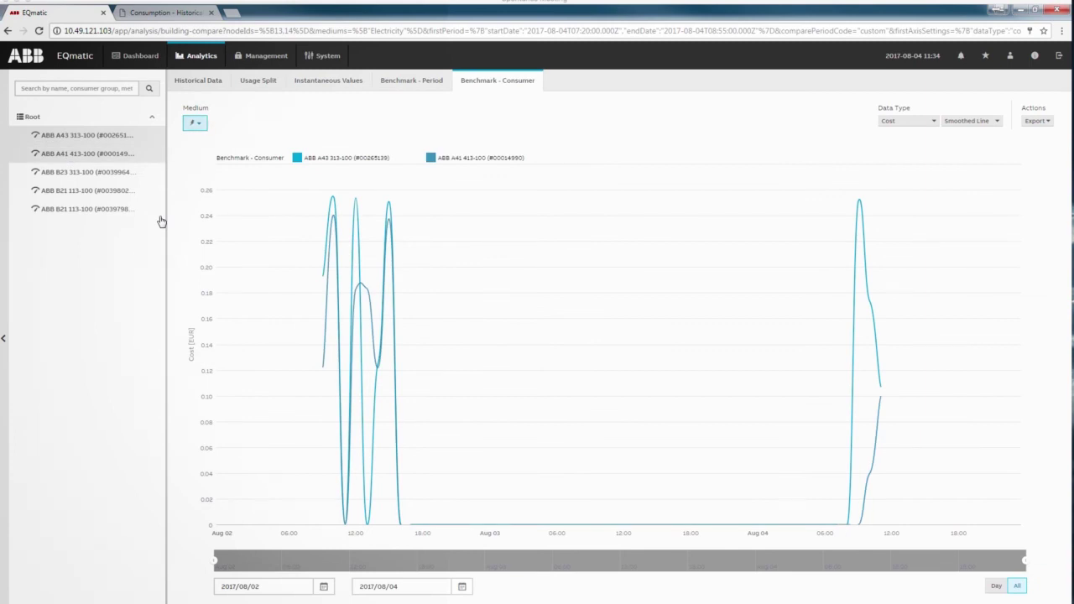
left_click(934, 123)
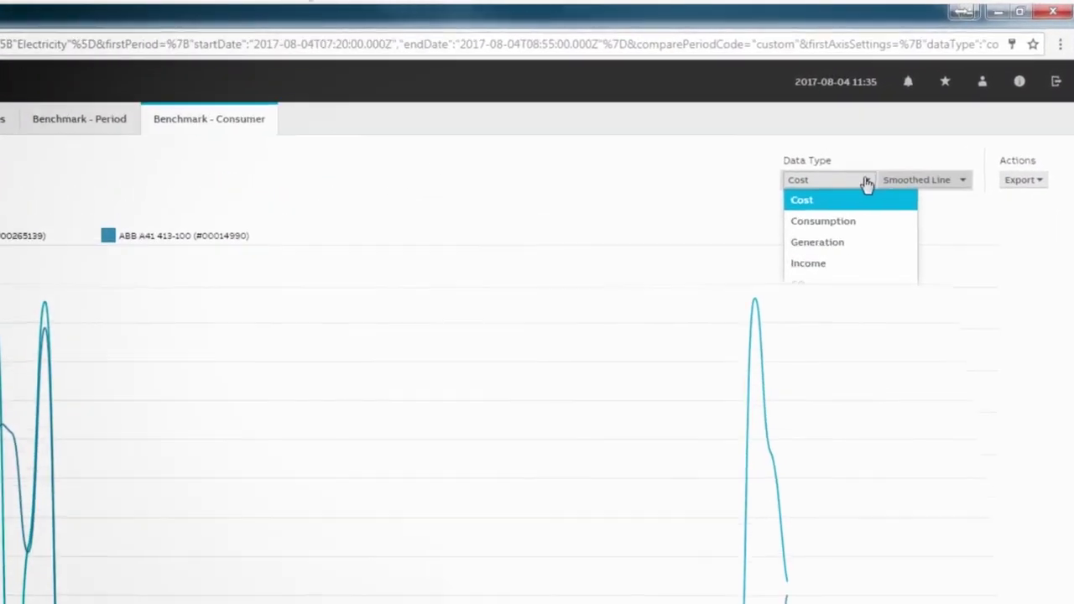
left_click(924, 180)
left_click(924, 240)
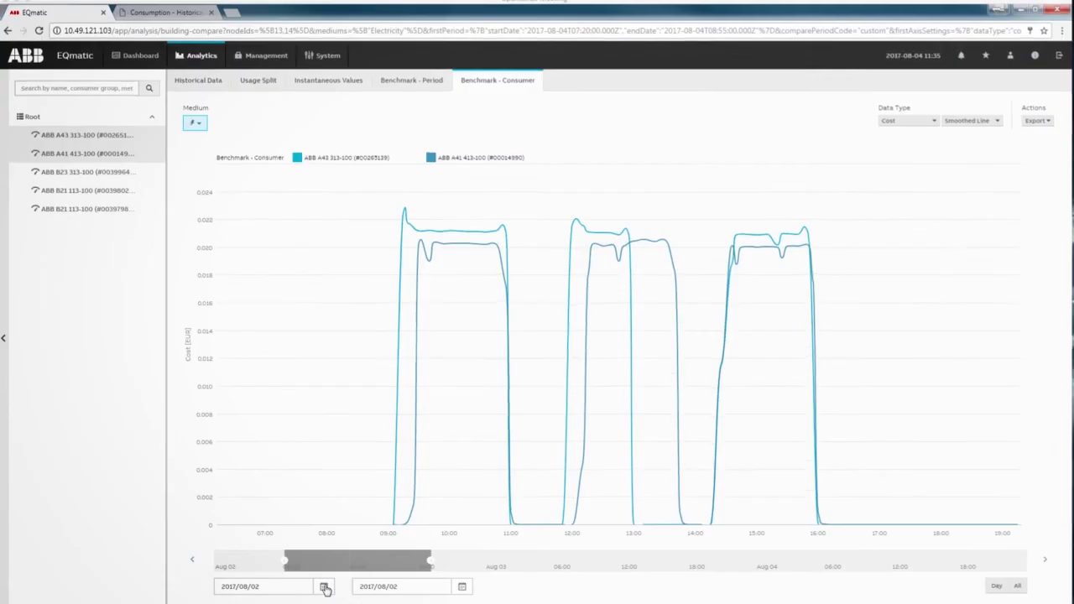
left_click(337, 585)
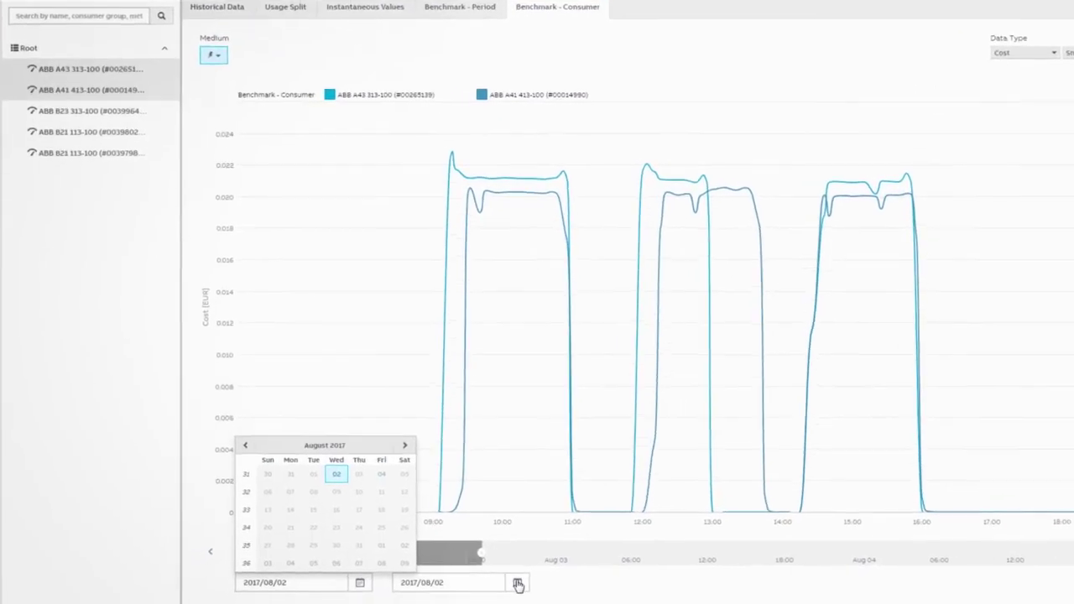
left_click(481, 586)
left_click(568, 465)
left_click(940, 124)
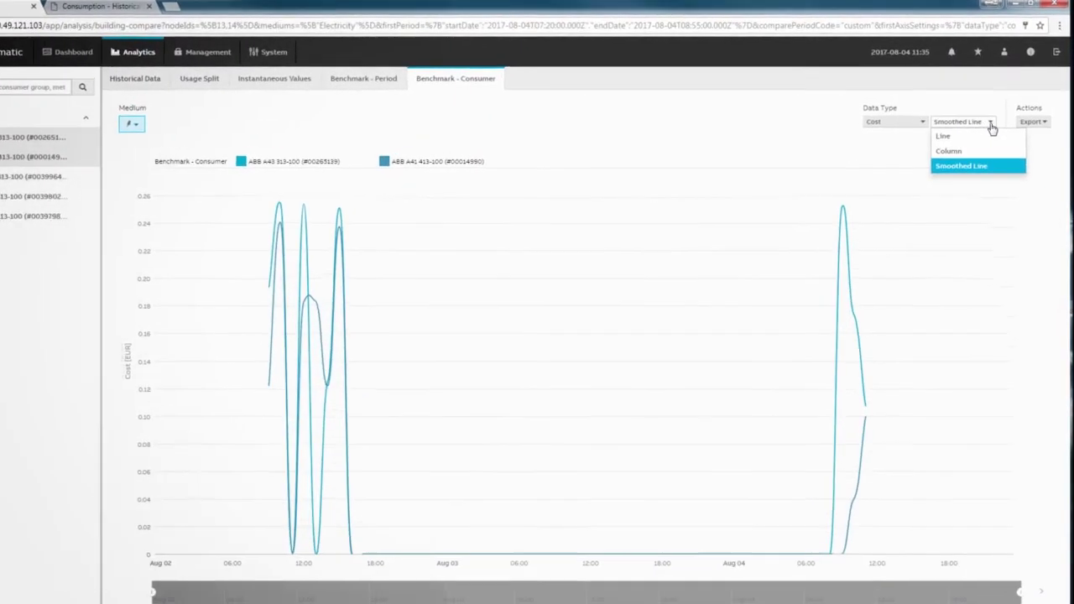
left_click(1032, 125)
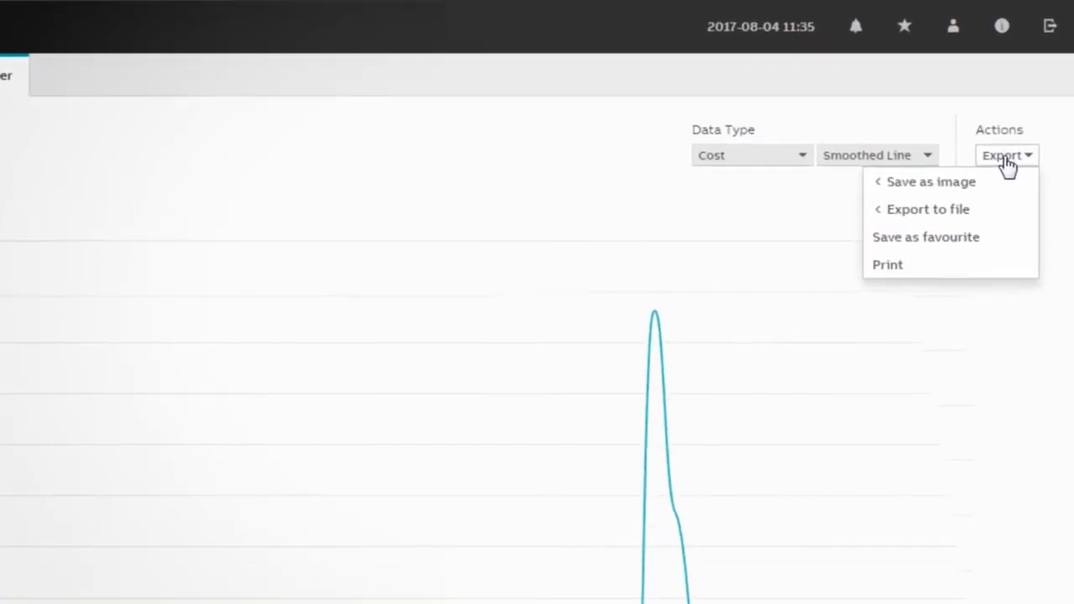